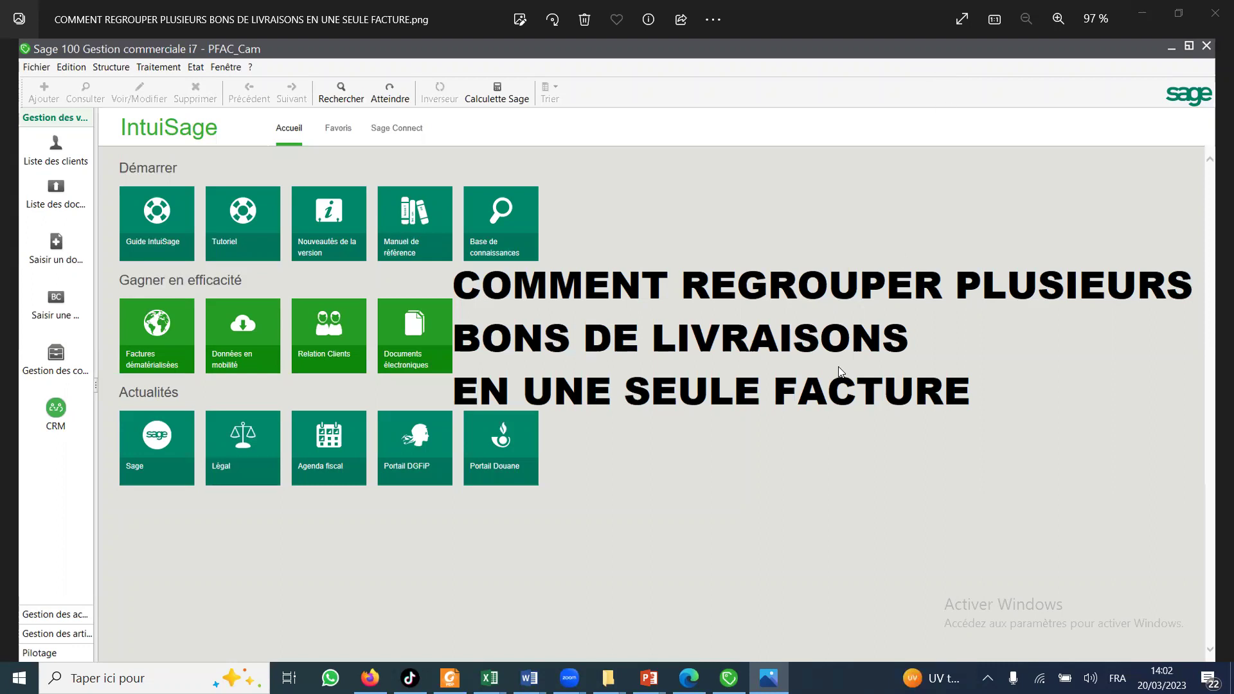
Switch to Sage 100 Gestion commerciale, open the sales documents, and review the article lines of the existing delivery note.
click(729, 678)
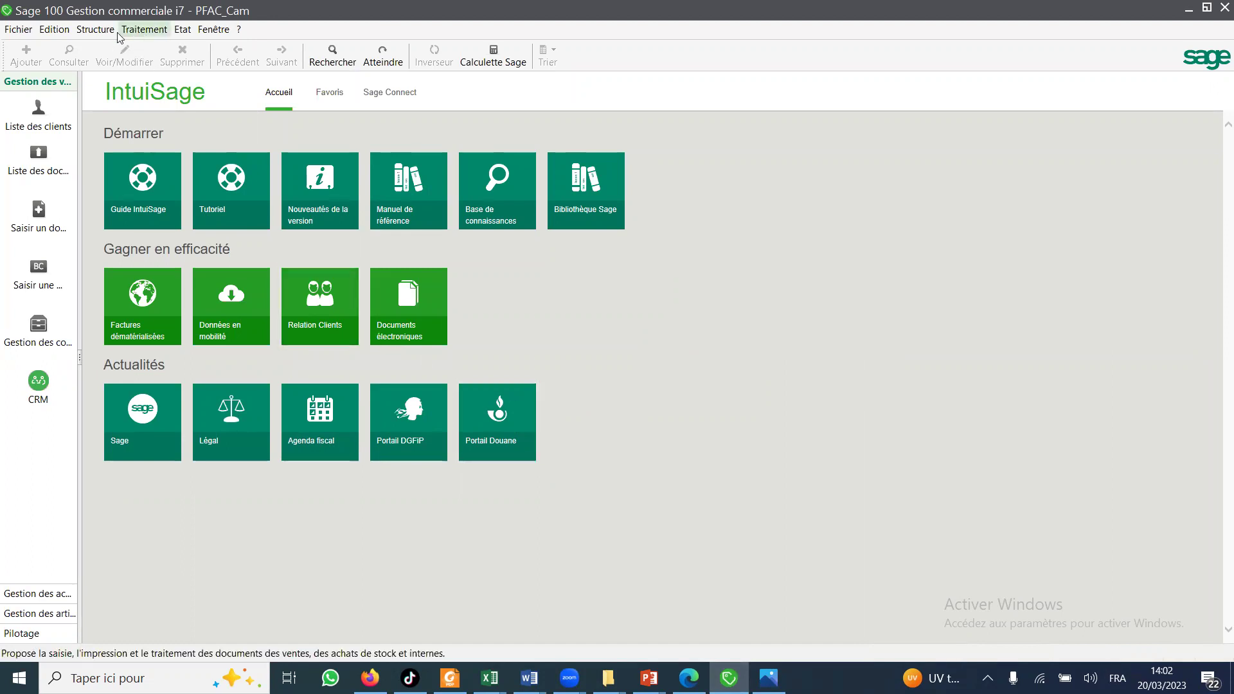
click(144, 32)
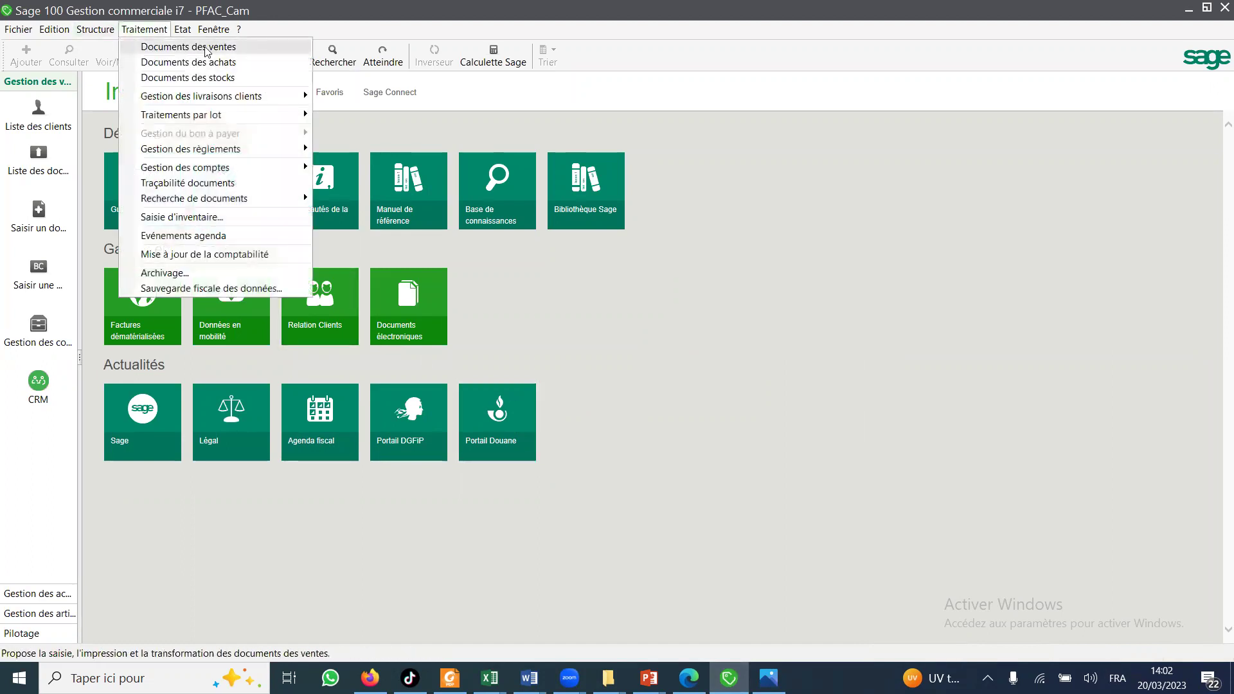
click(188, 46)
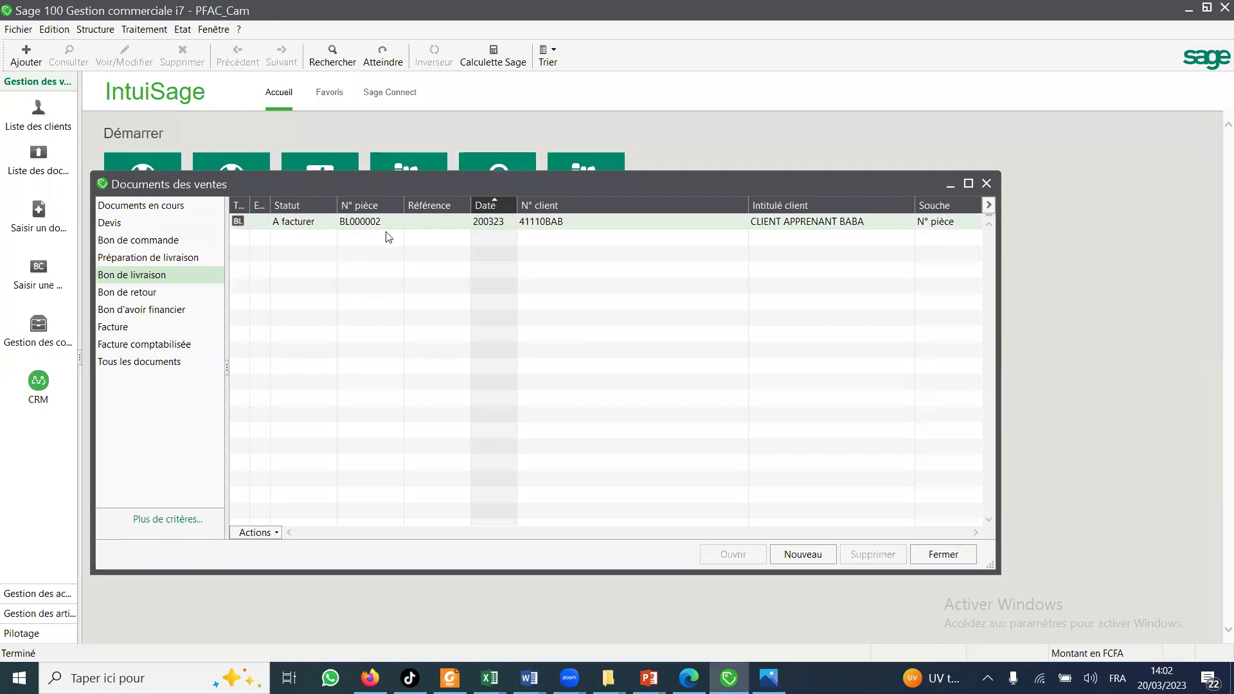
double_click(566, 221)
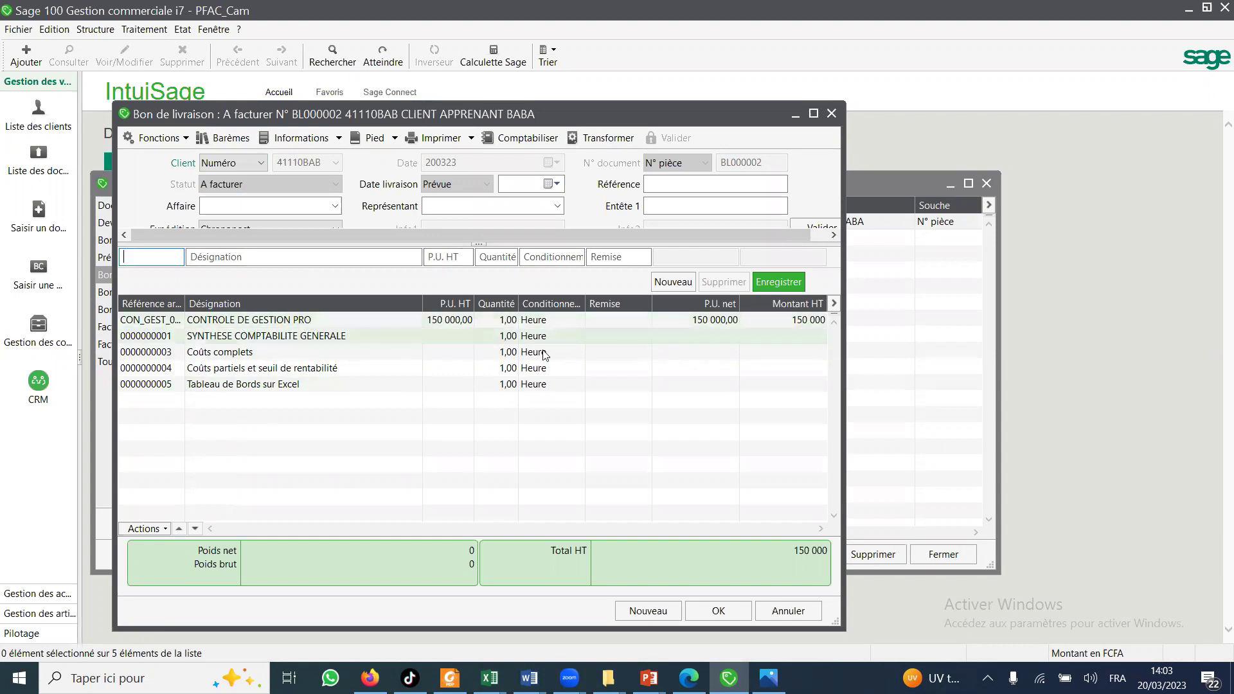
click(831, 116)
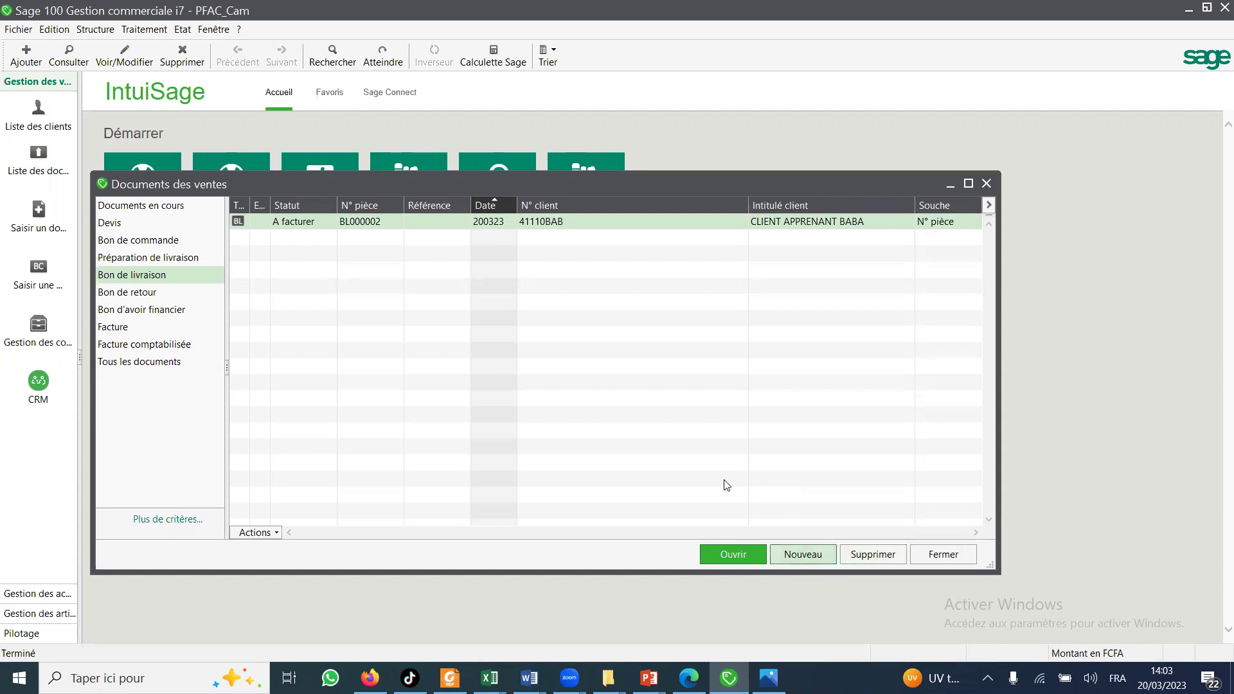
Create a new Bon de livraison for the same customer as the existing delivery note and validate its header.
click(803, 557)
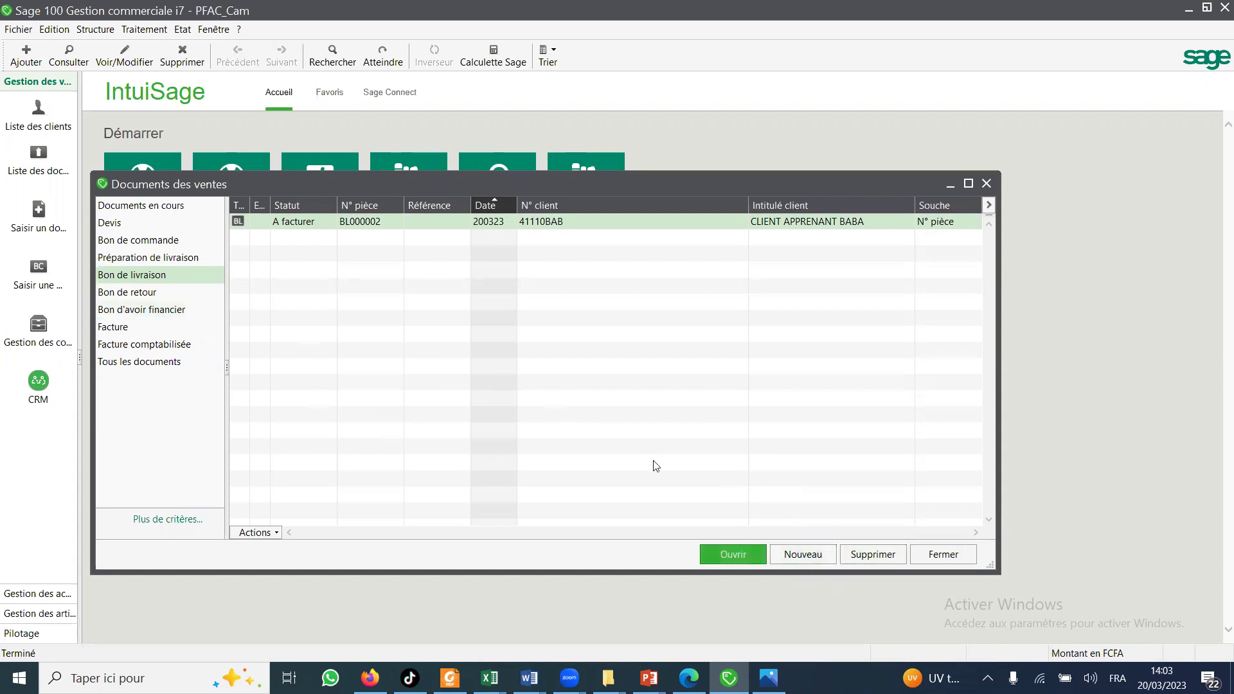
click(811, 562)
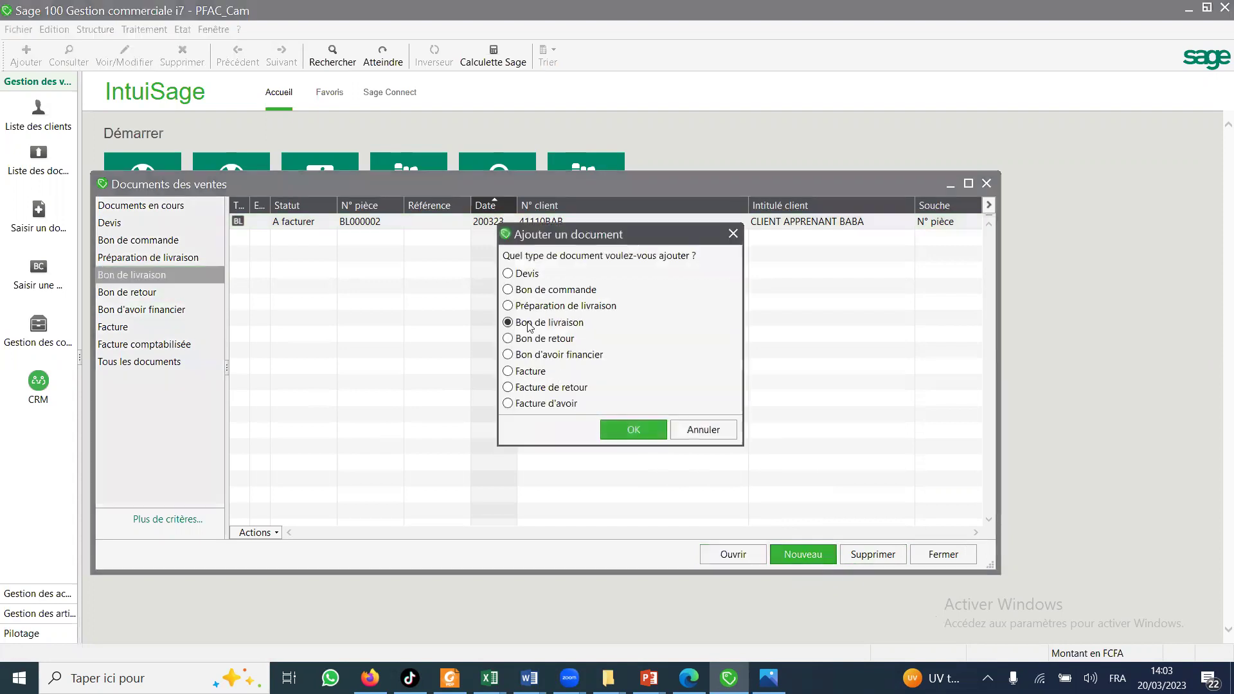
click(634, 430)
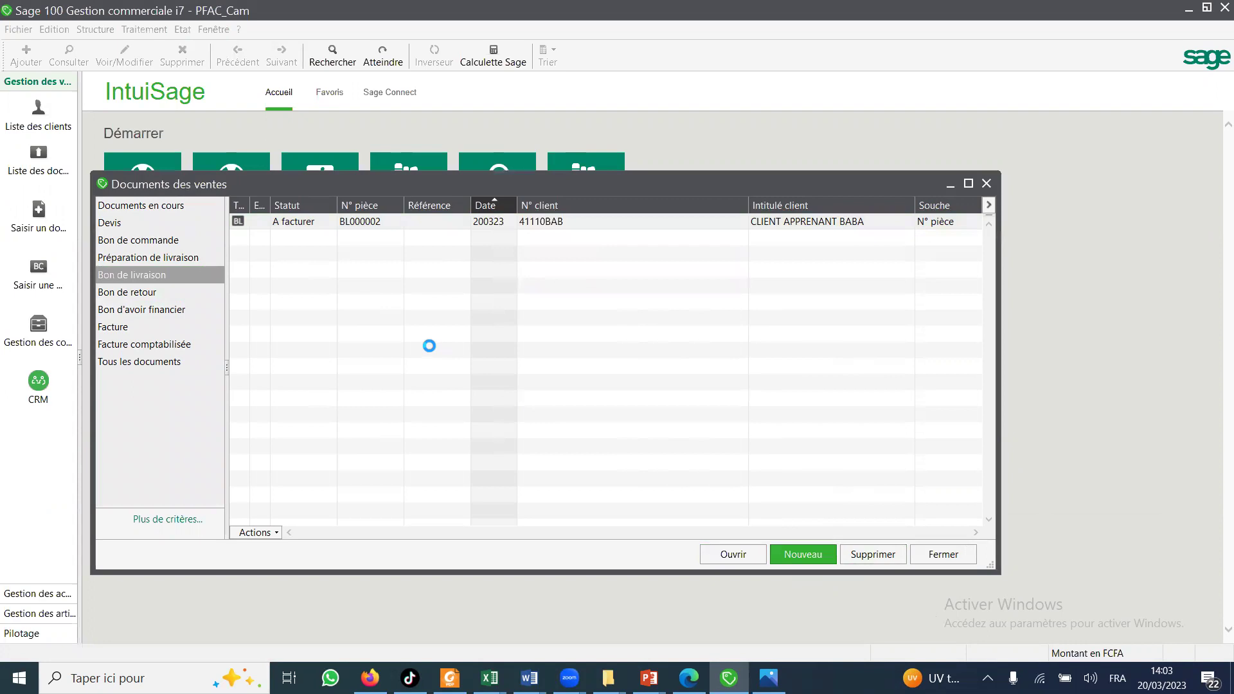
click(335, 163)
click(308, 172)
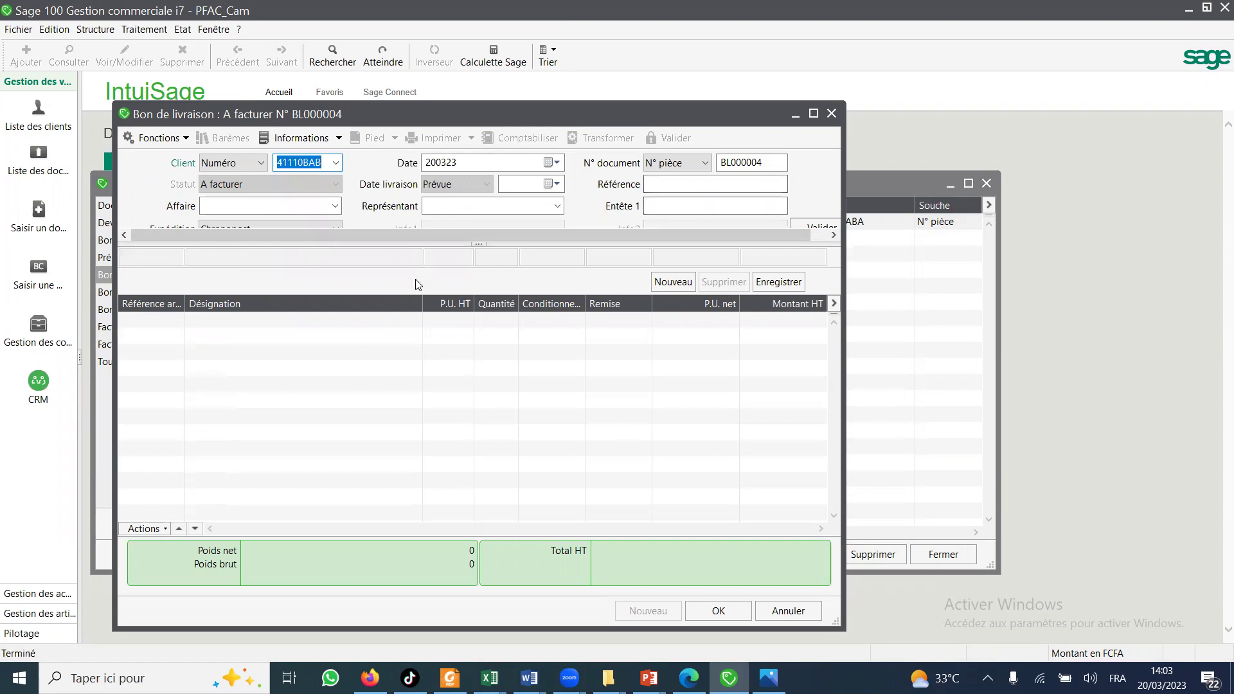
key(Tab)
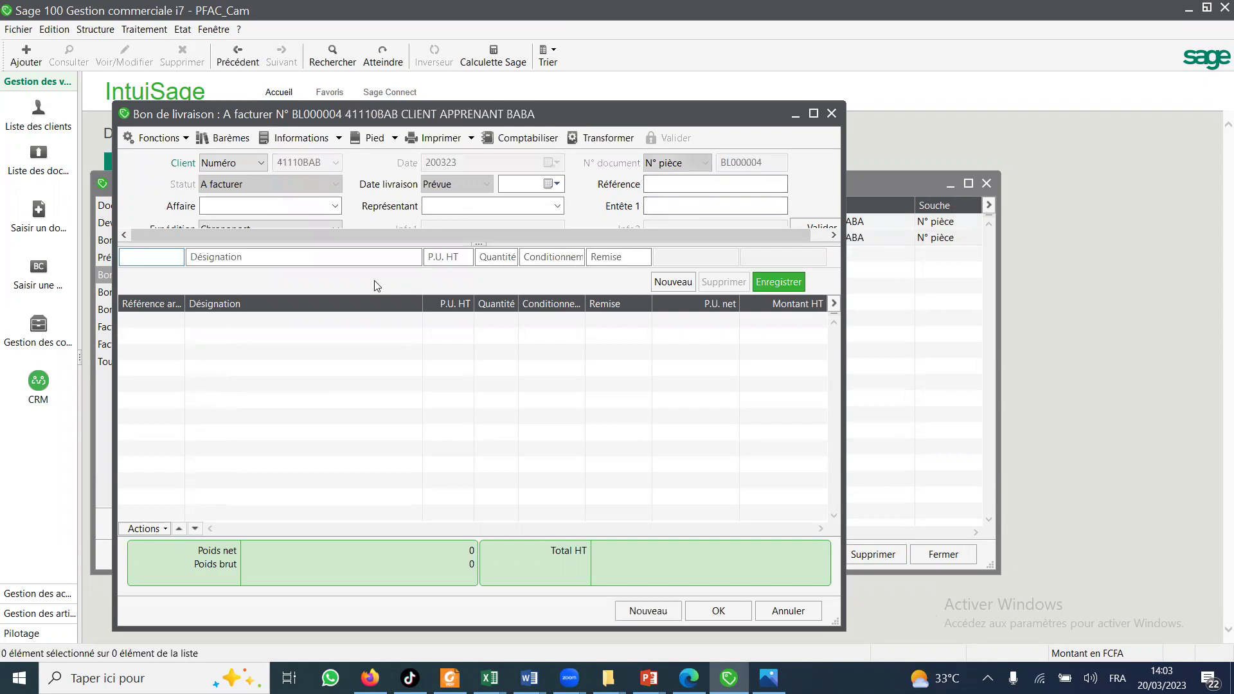
Look up articles by designation "CA", add CCF0006 CERTIFICATION CADRE COMPABLE FISCALISTE to the delivery note, and save the document.
click(260, 263)
text(CA)
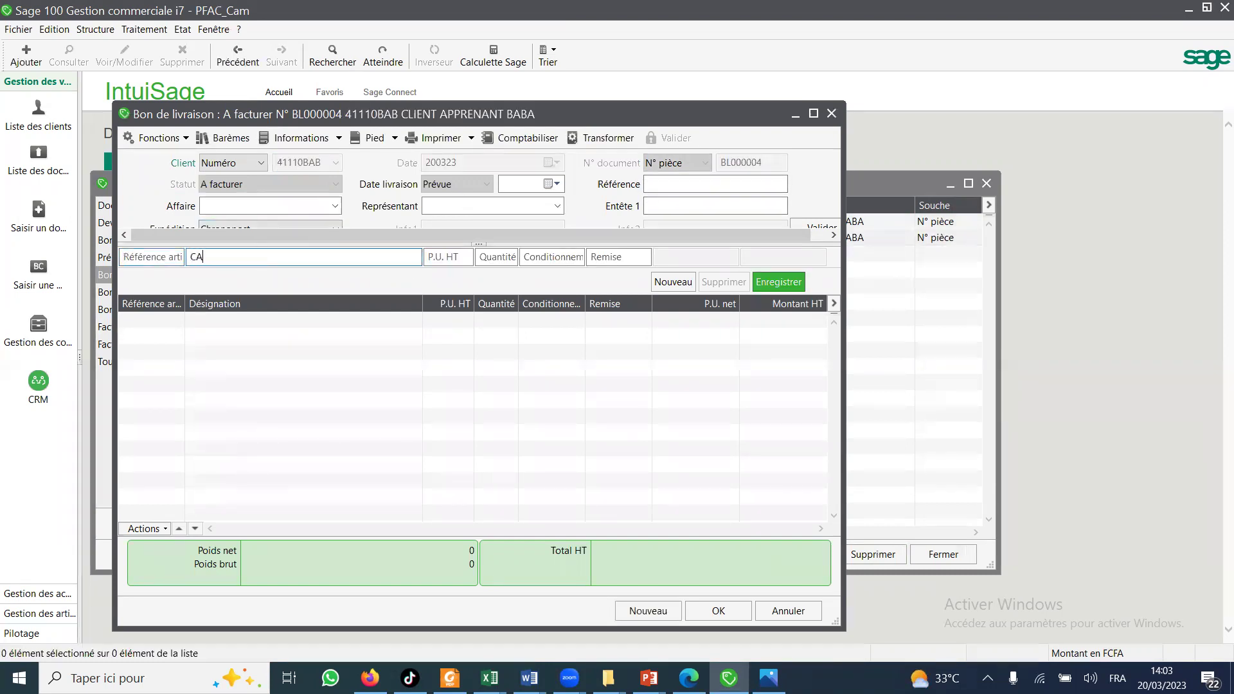
key(Tab)
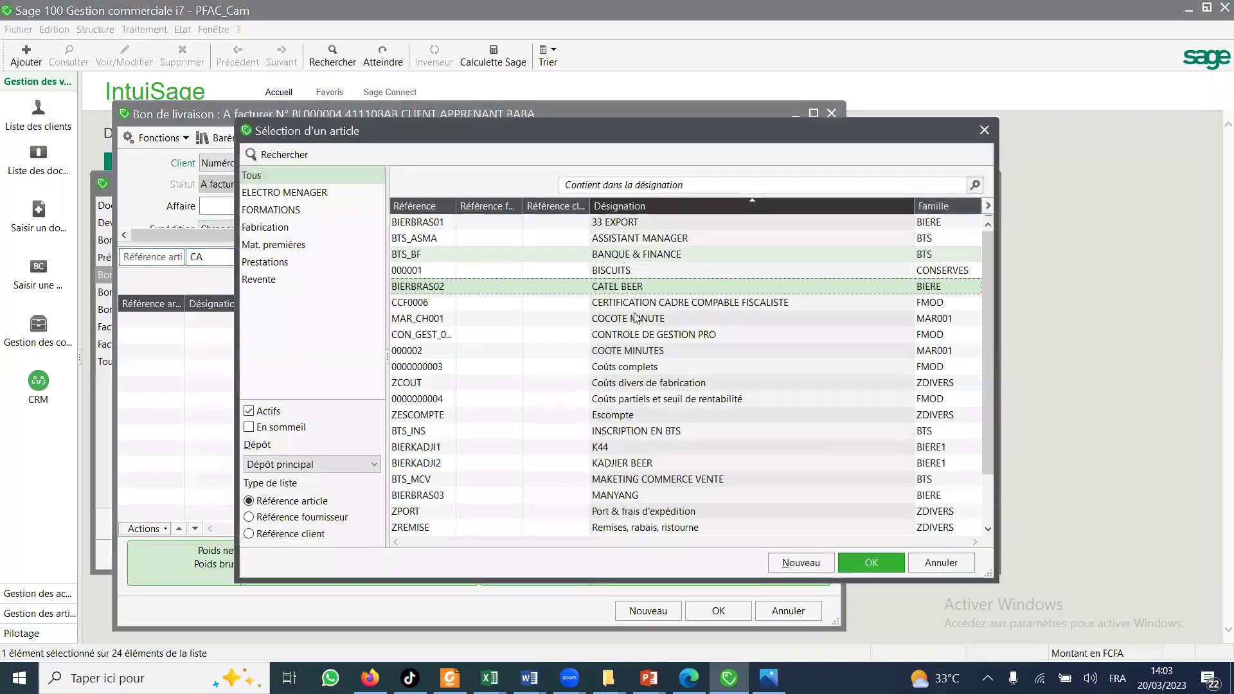
double_click(648, 302)
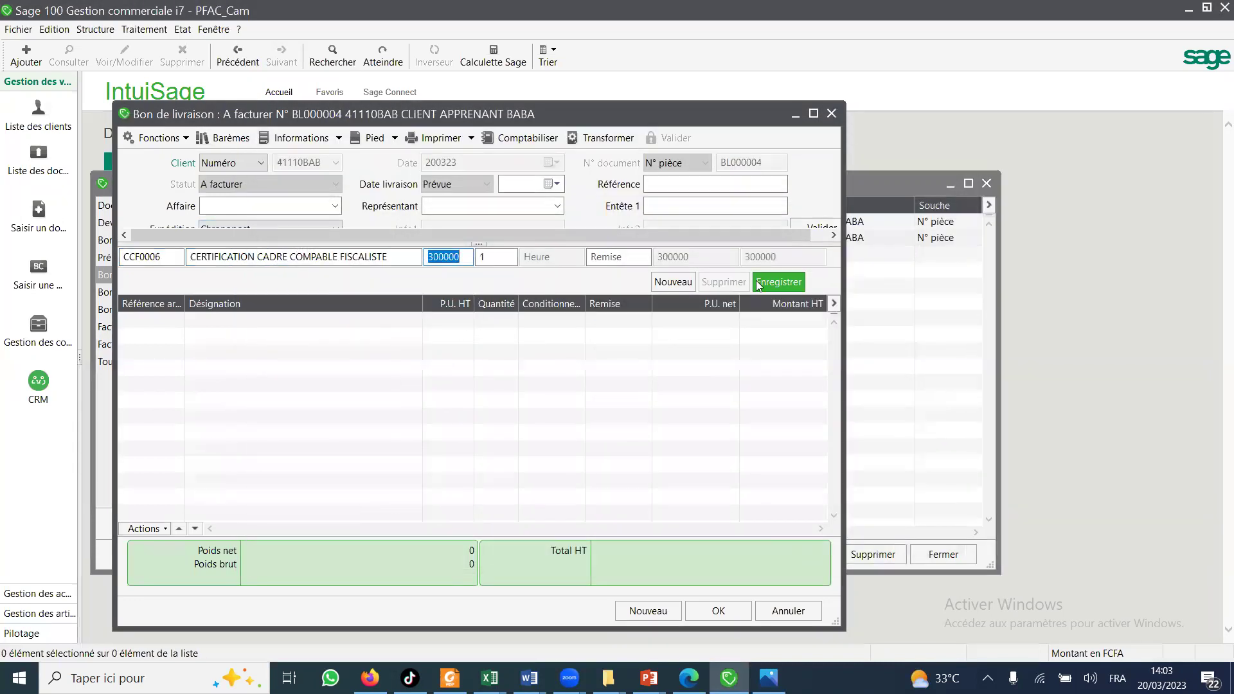
key(Return)
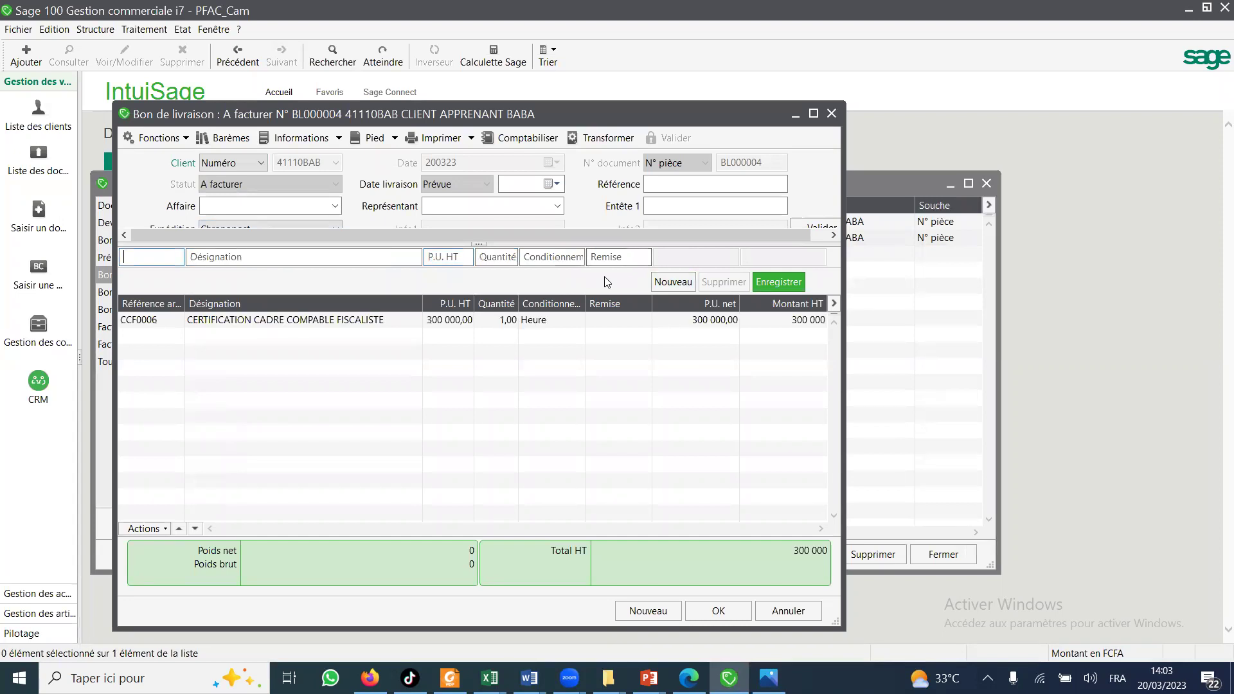
click(717, 610)
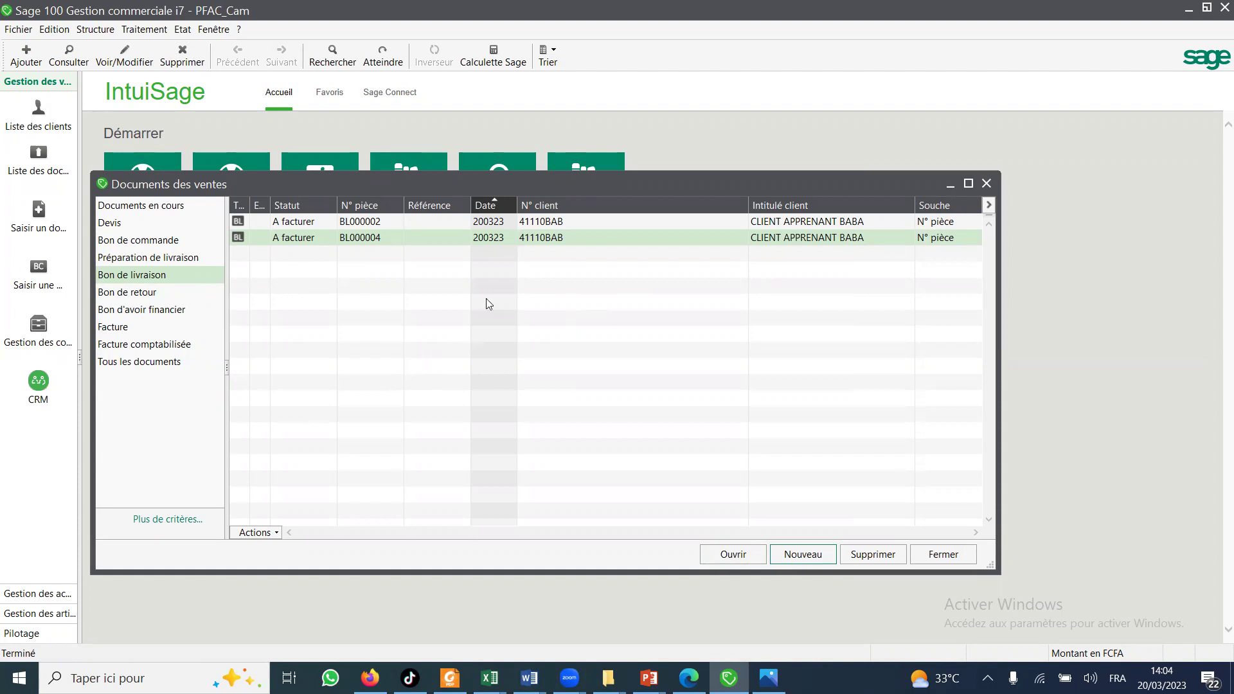
click(549, 223)
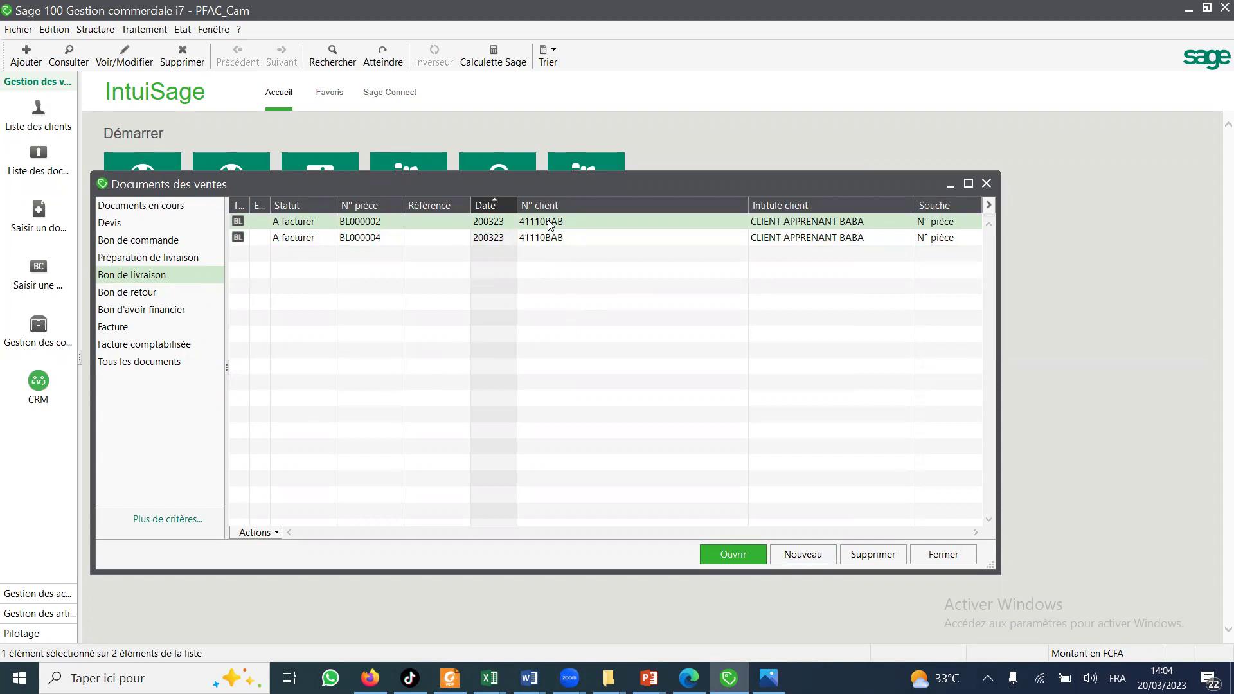
right_click(550, 225)
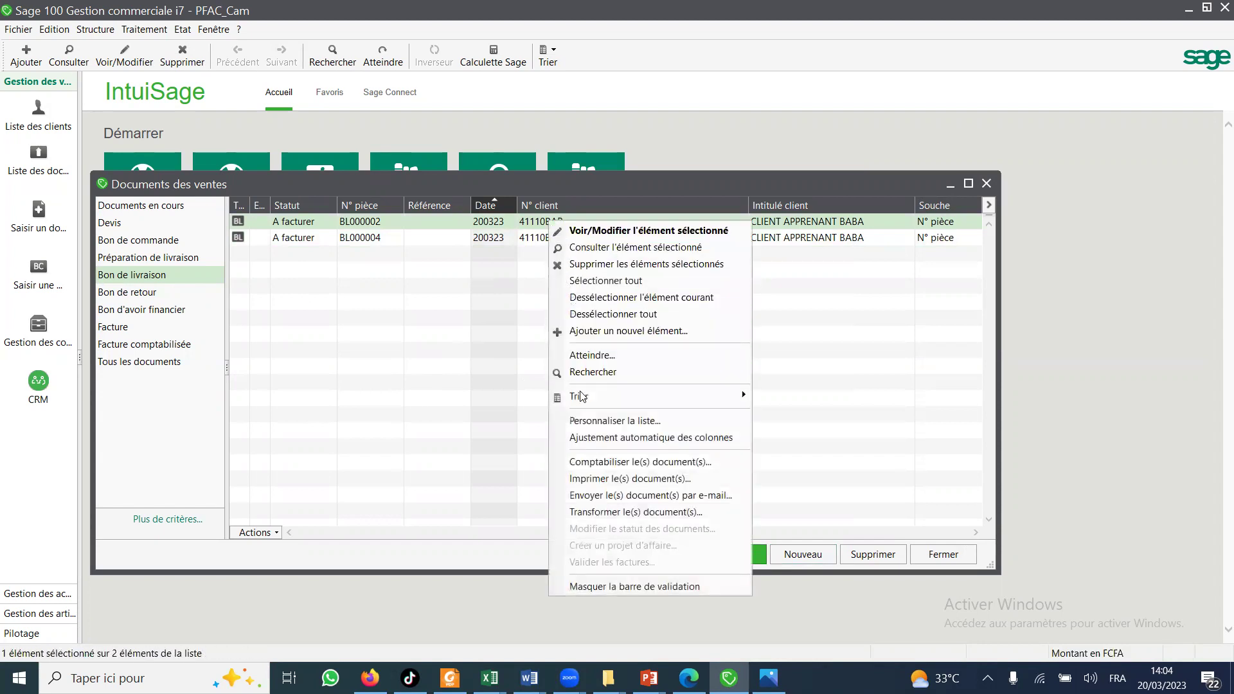
click(595, 512)
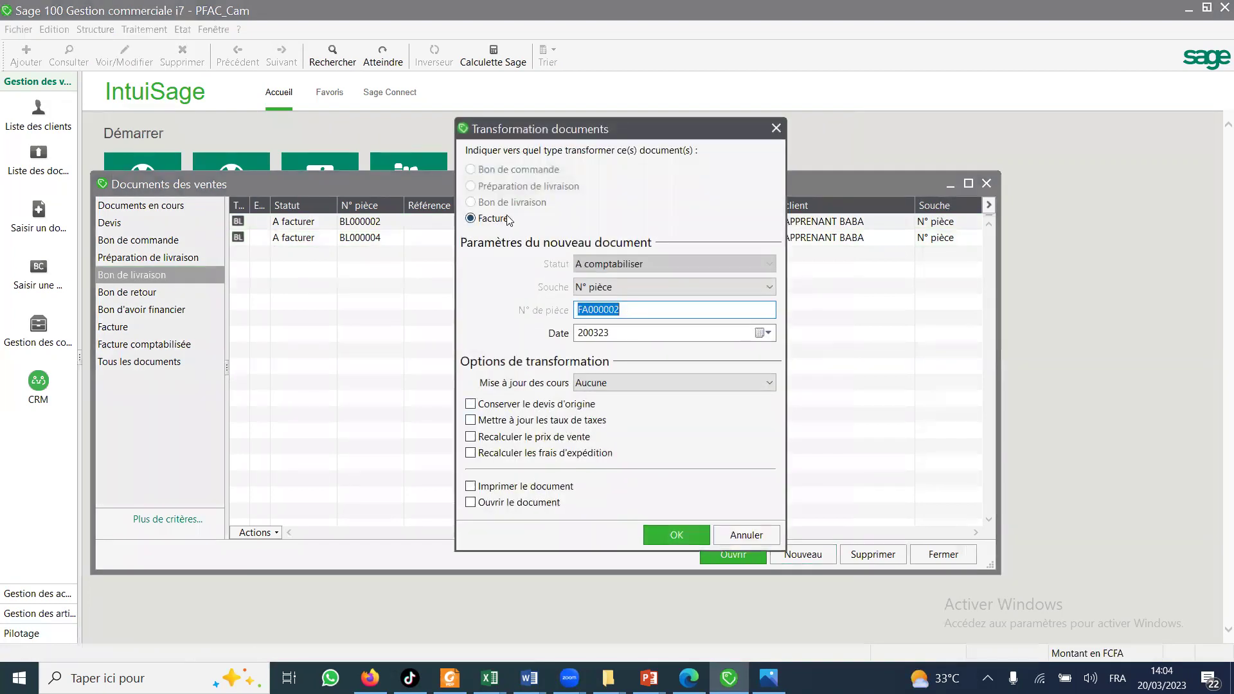
click(777, 129)
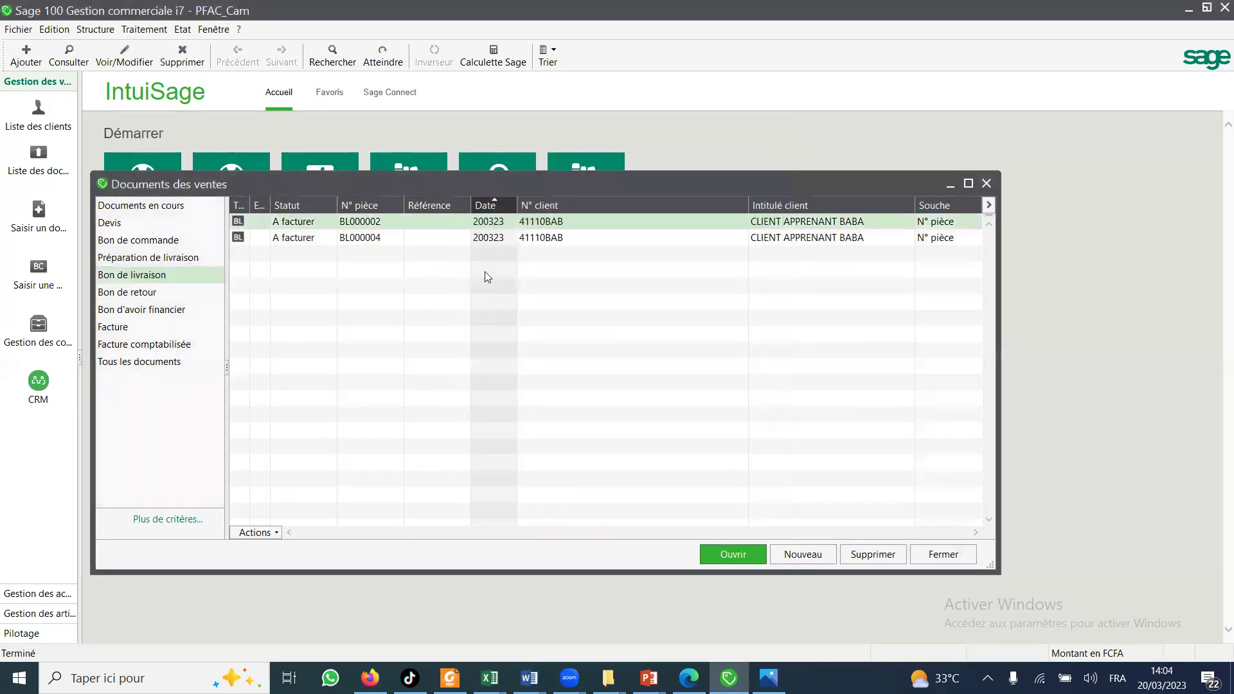
Select both delivery notes of the customer and transform them together into a single Facture.
shift+click(532, 238)
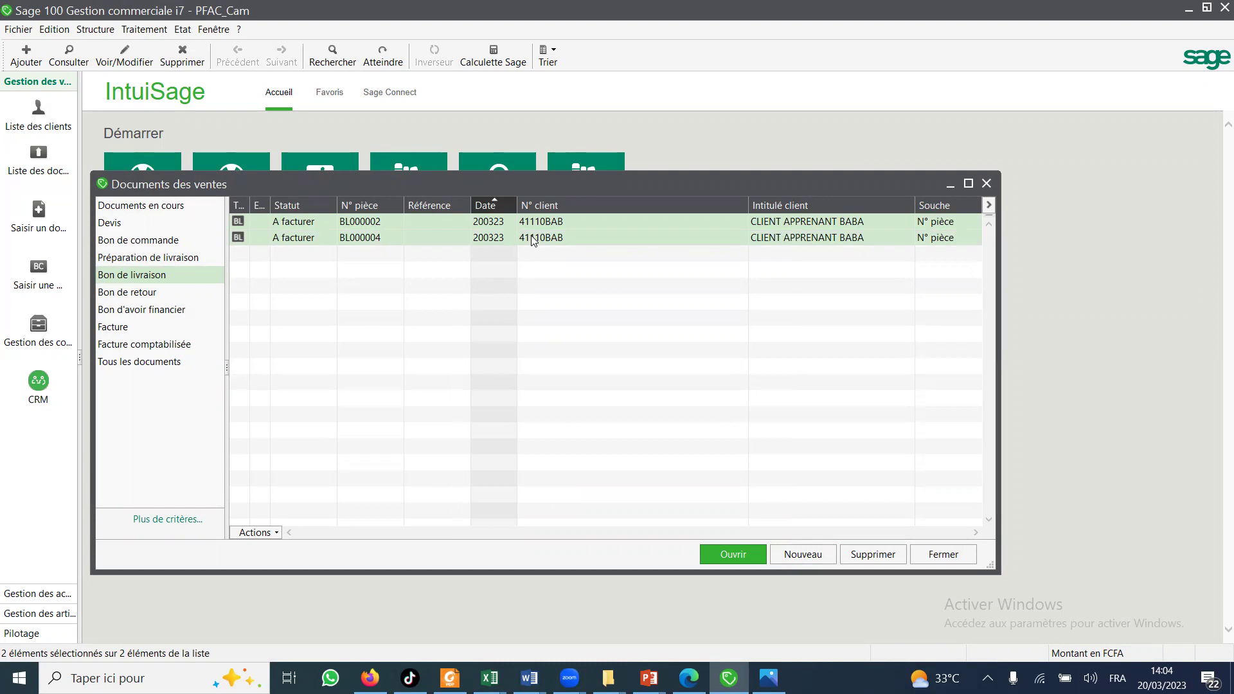
right_click(638, 225)
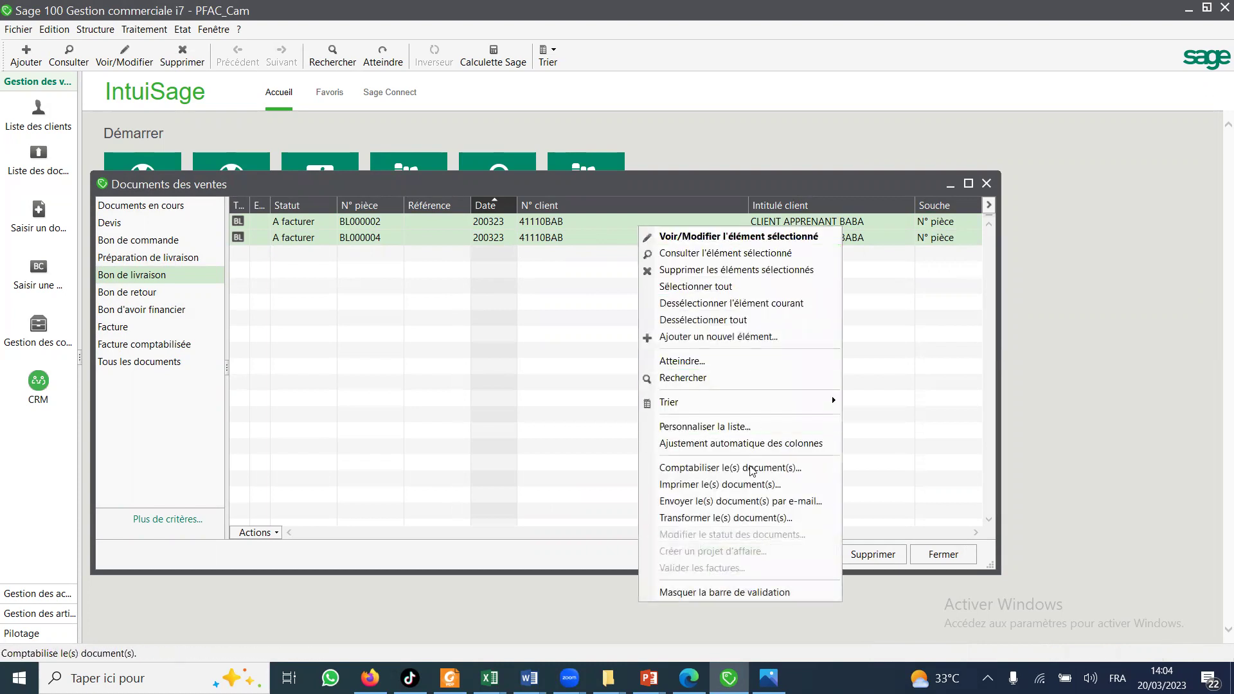
click(742, 519)
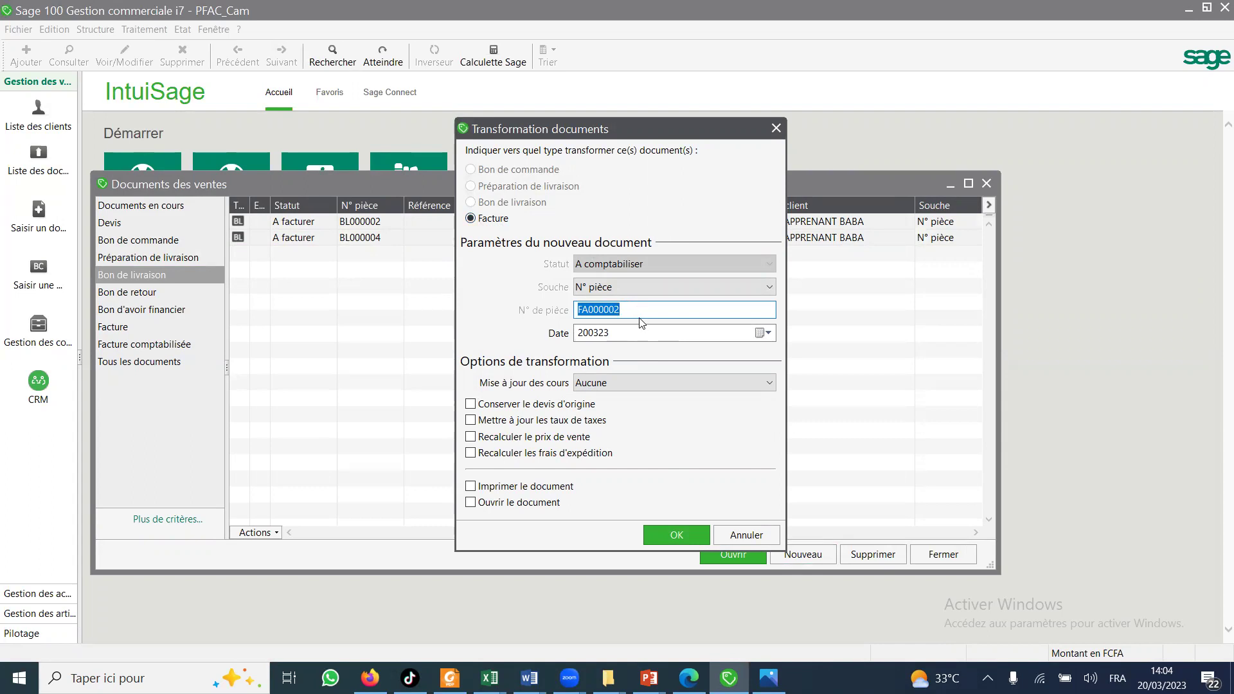
click(676, 536)
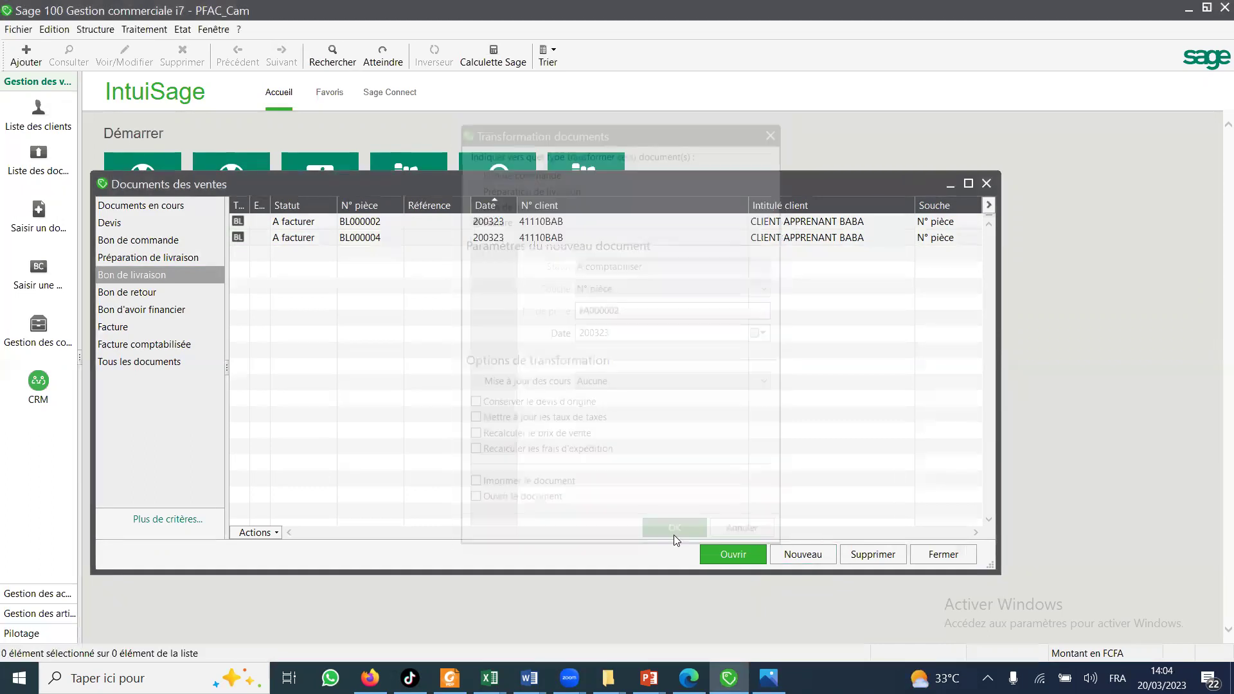
Open the grouped invoice from the Facture list and fit the P.U. HT column to its contents.
click(131, 333)
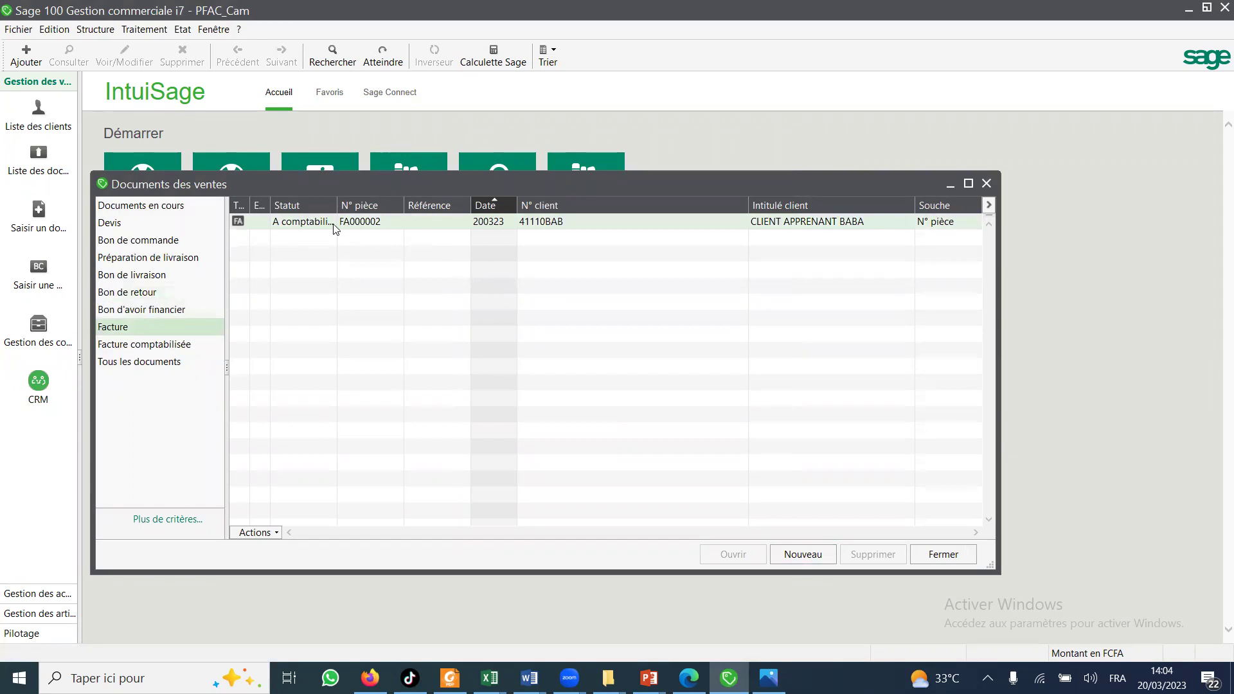
double_click(361, 224)
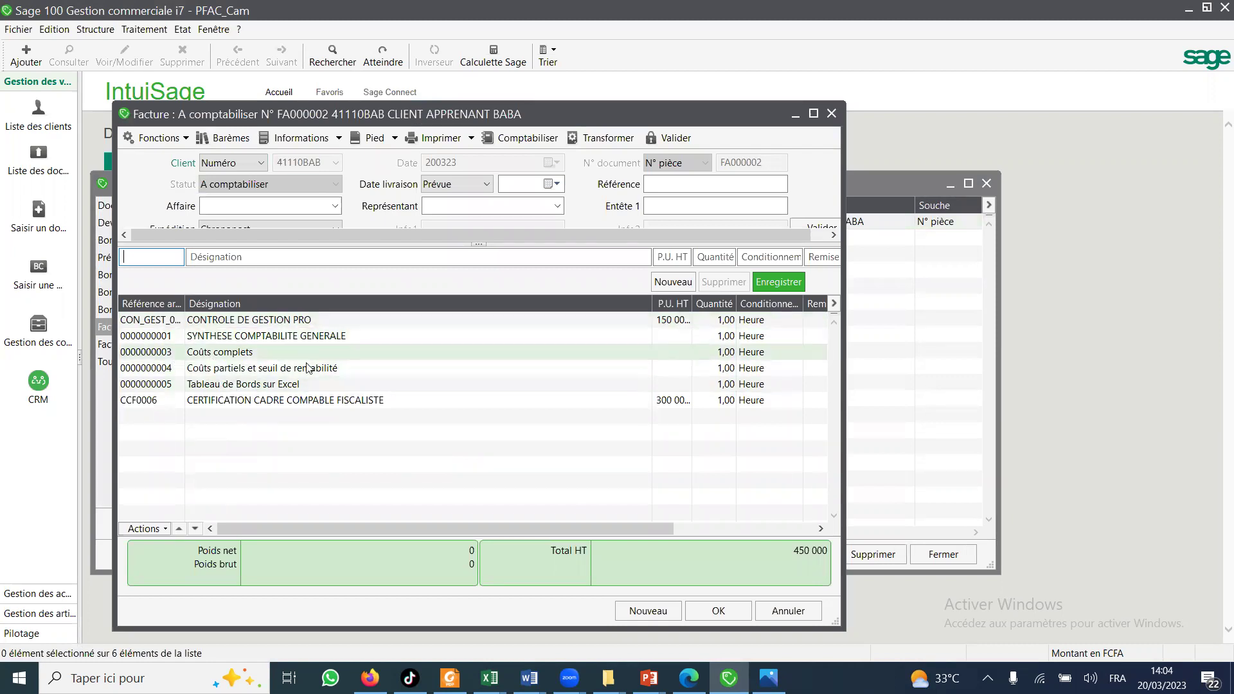
double_click(692, 303)
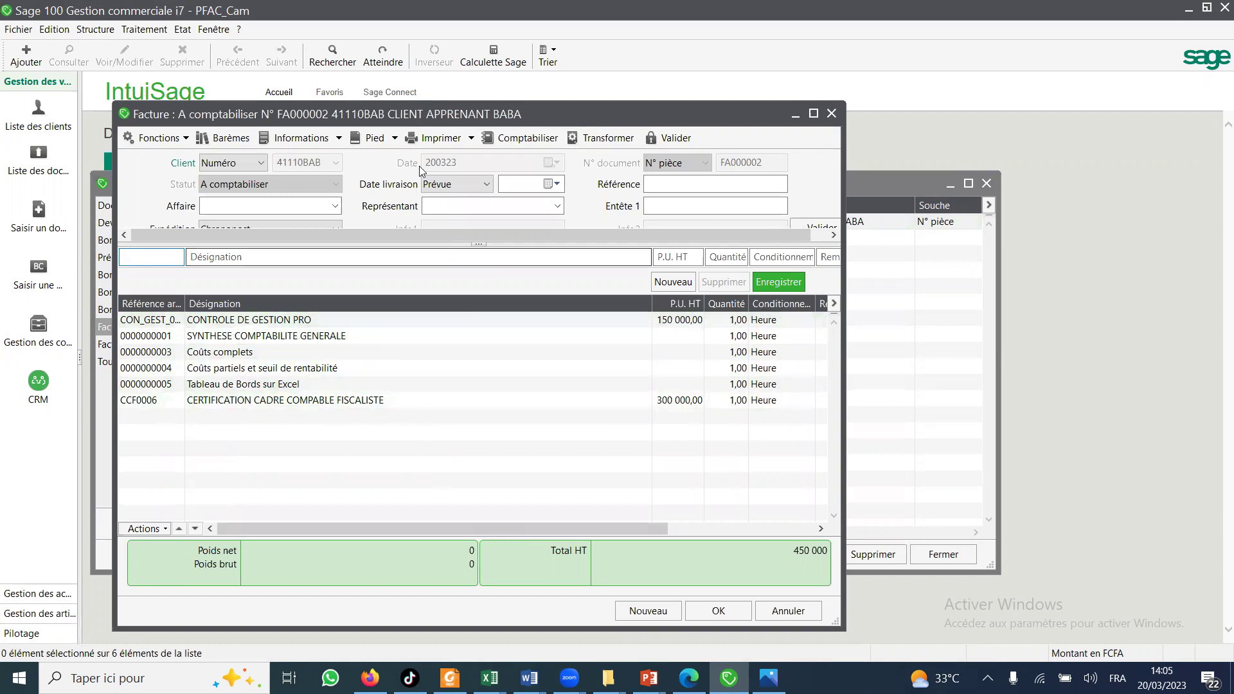
Preview the printed invoice with the "Facture client" model, check its lines and total, and close the preview.
click(432, 138)
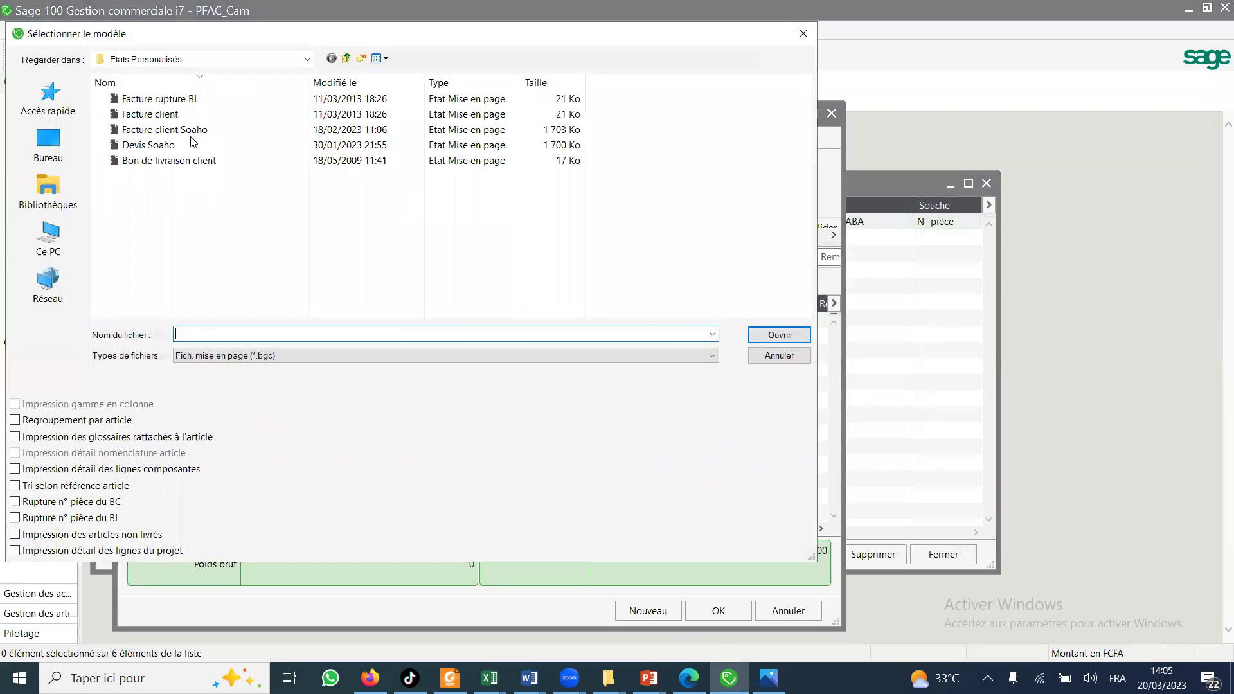
double_click(160, 115)
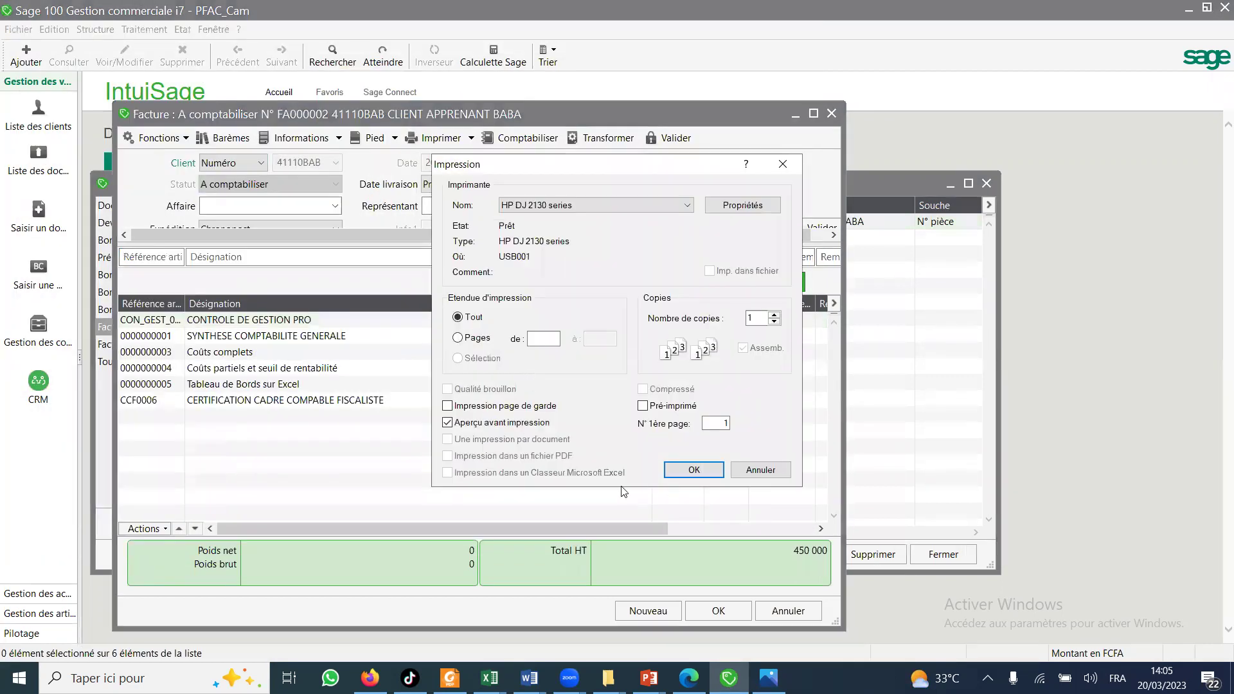
click(693, 470)
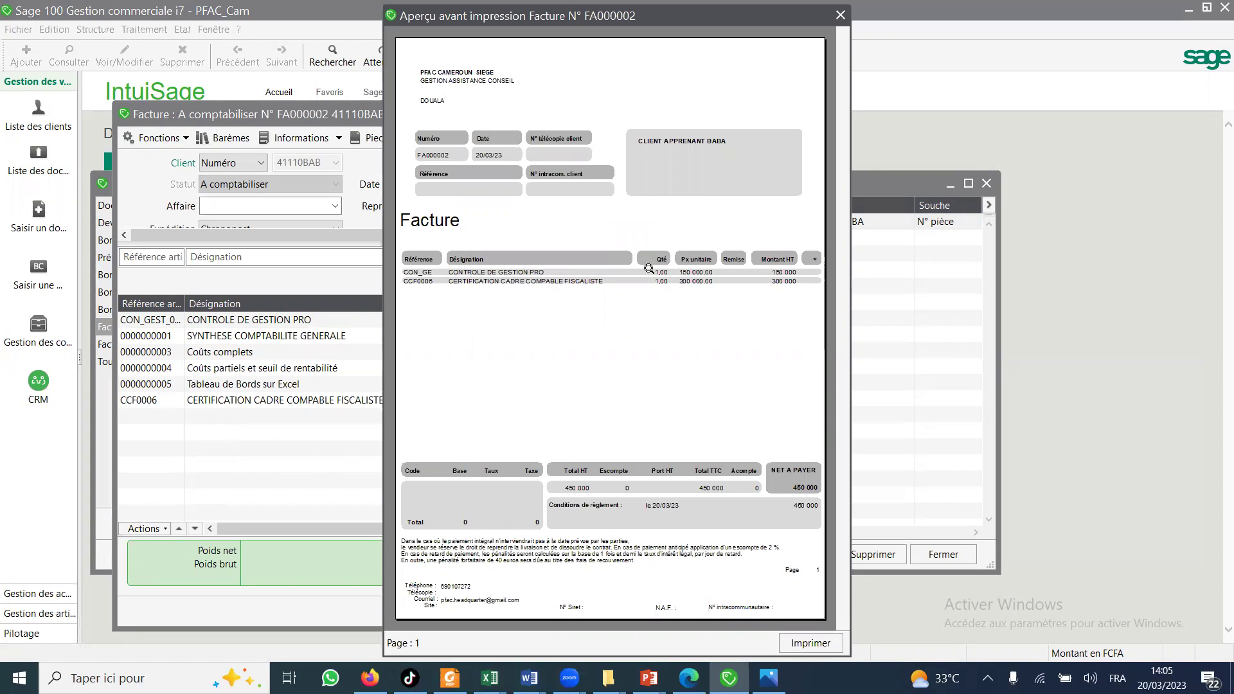
click(840, 15)
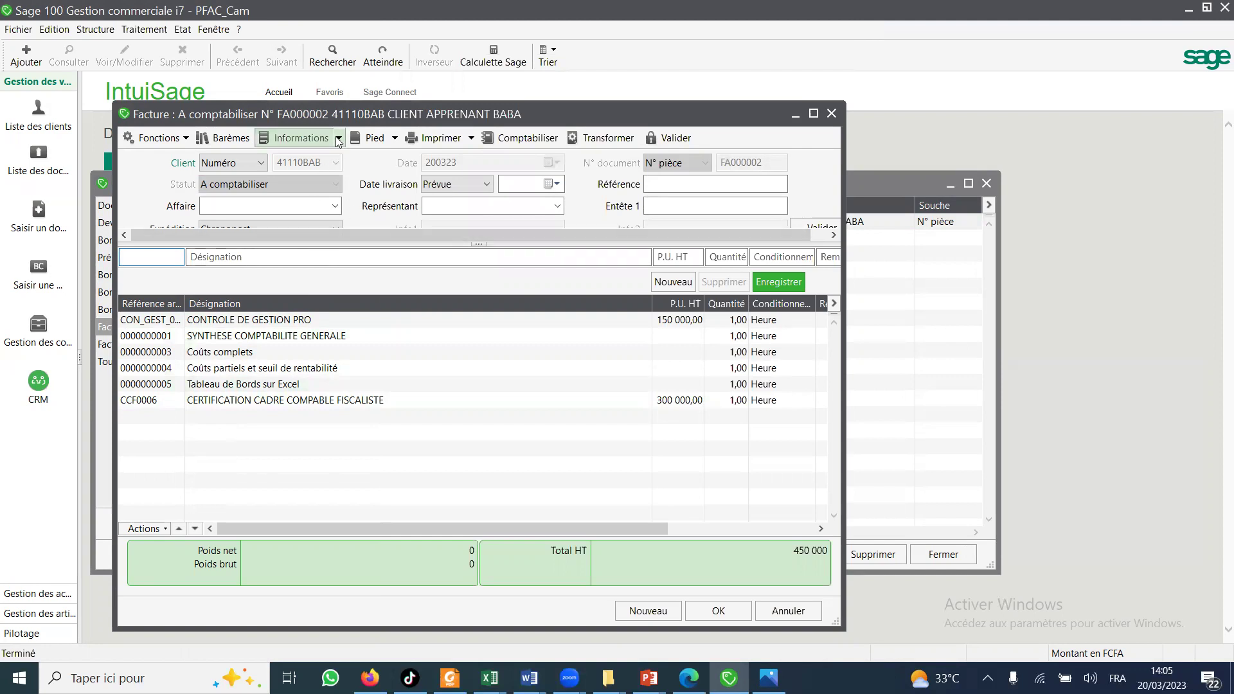
Examine the invoice's document history to see which documents it comes from, and close the history.
click(161, 137)
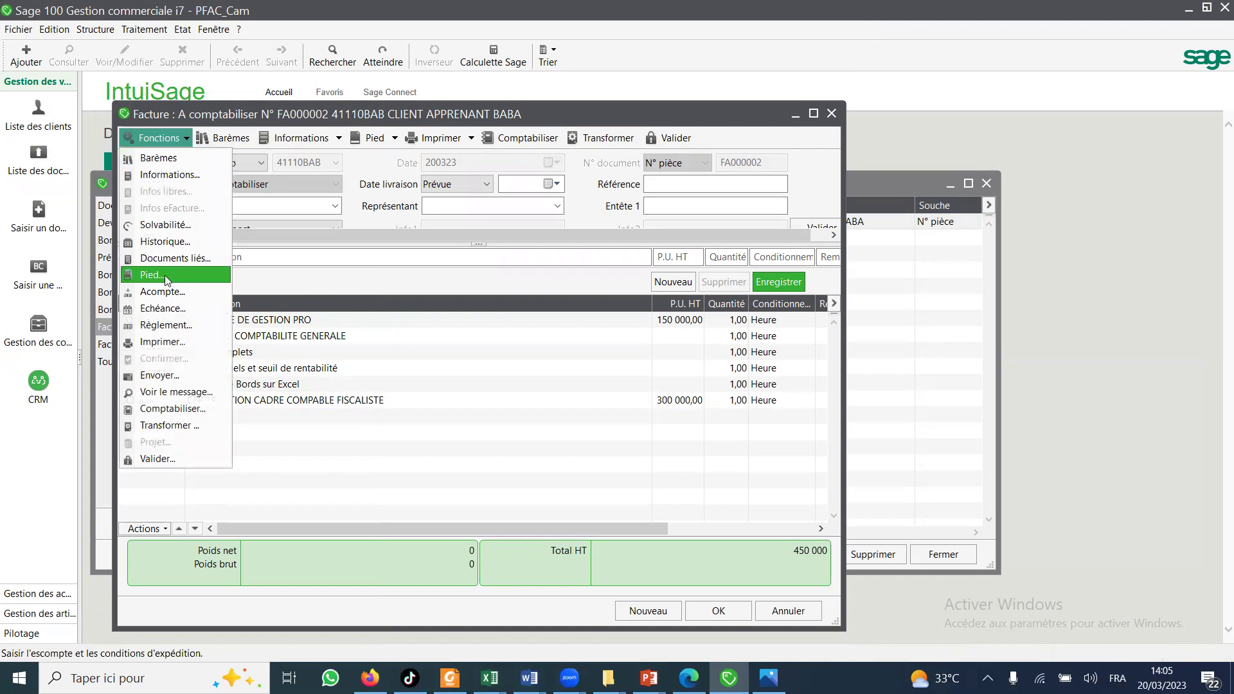
click(183, 241)
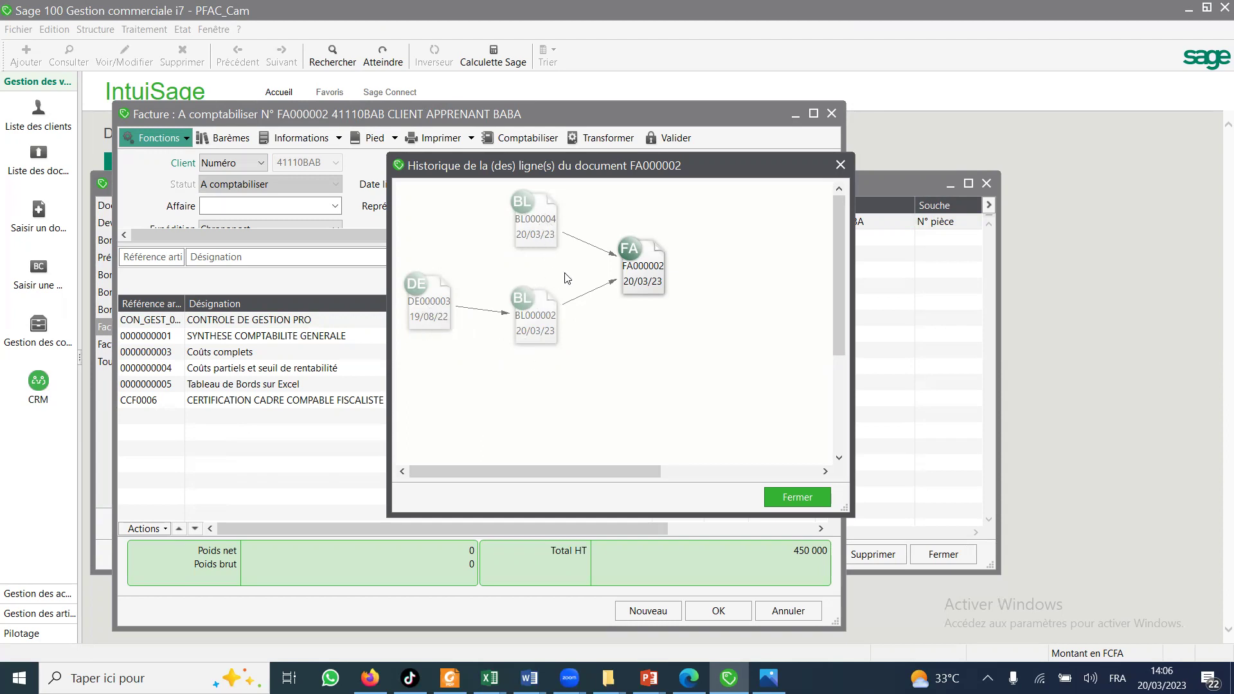
click(840, 165)
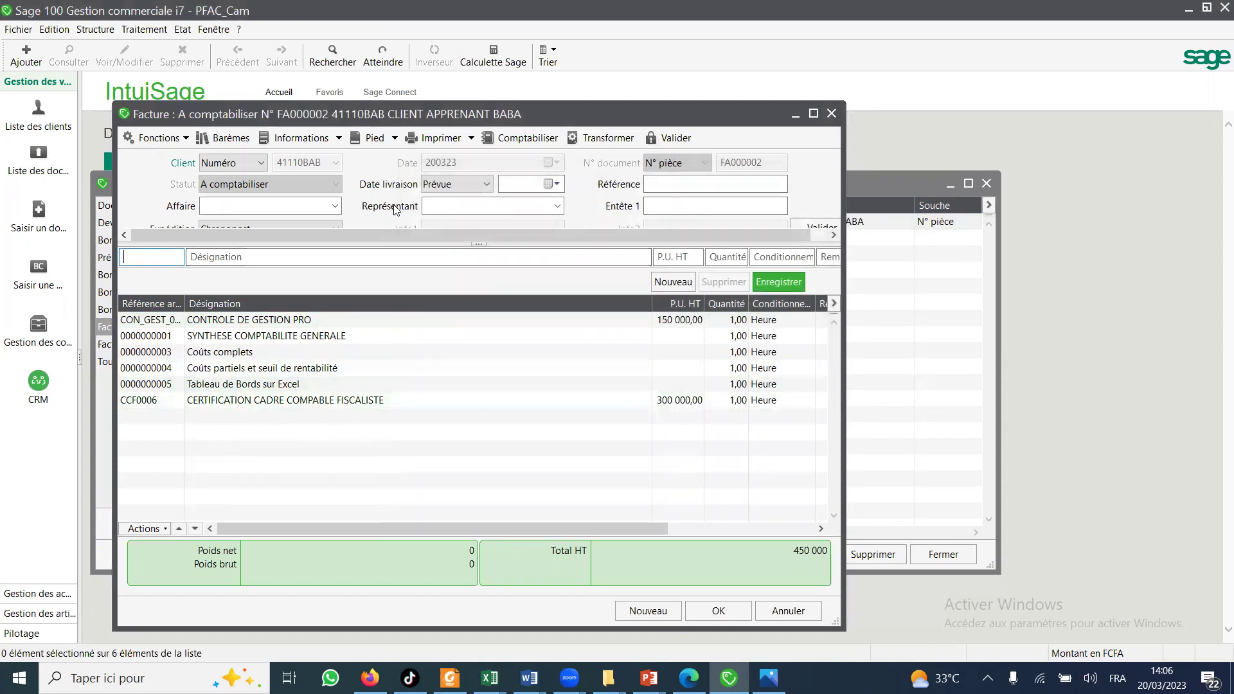
click(472, 139)
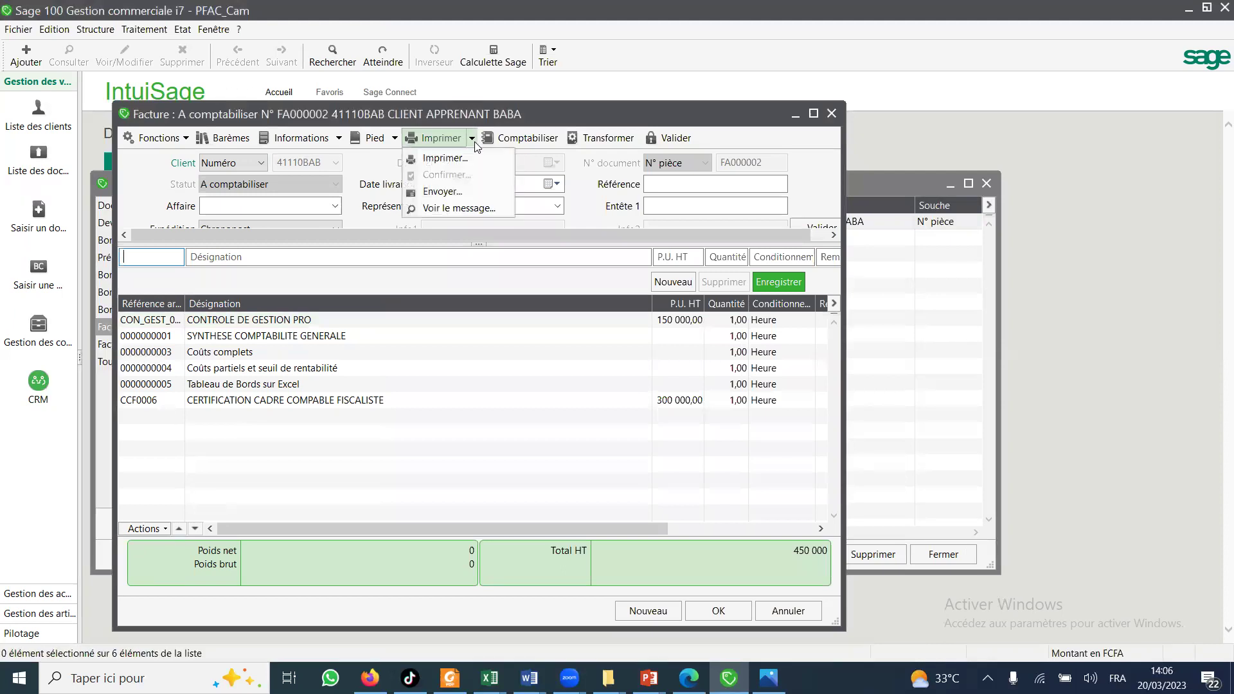
click(445, 158)
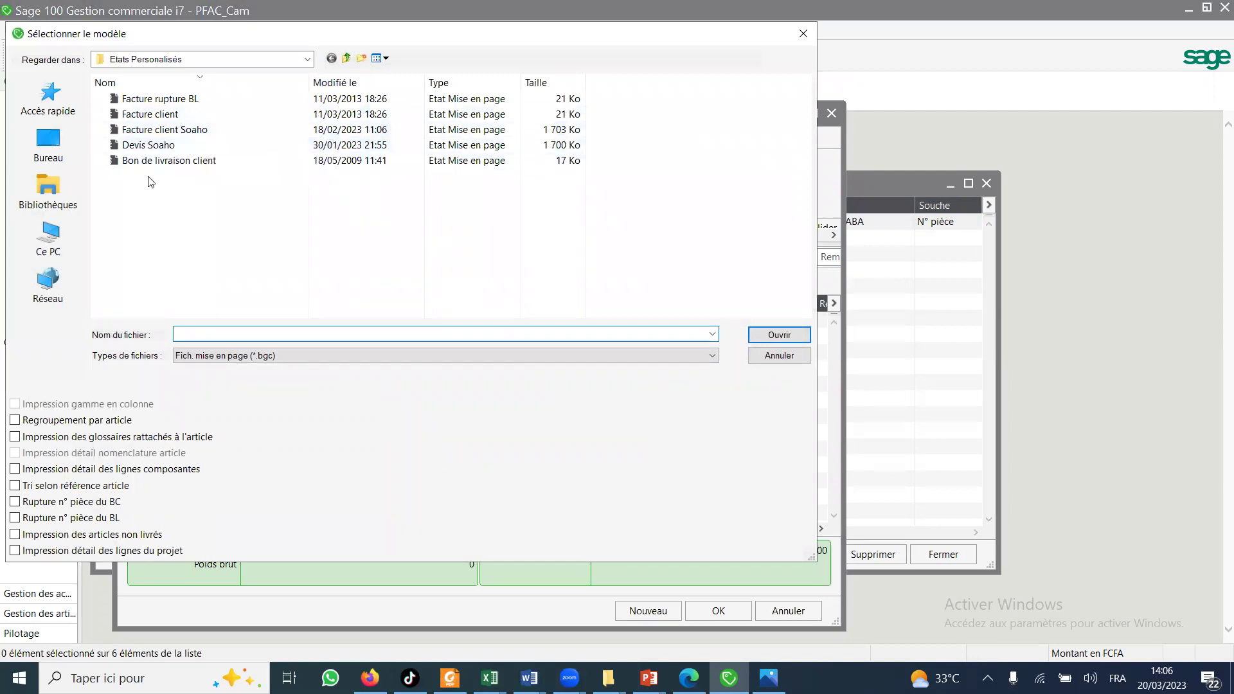
double_click(189, 103)
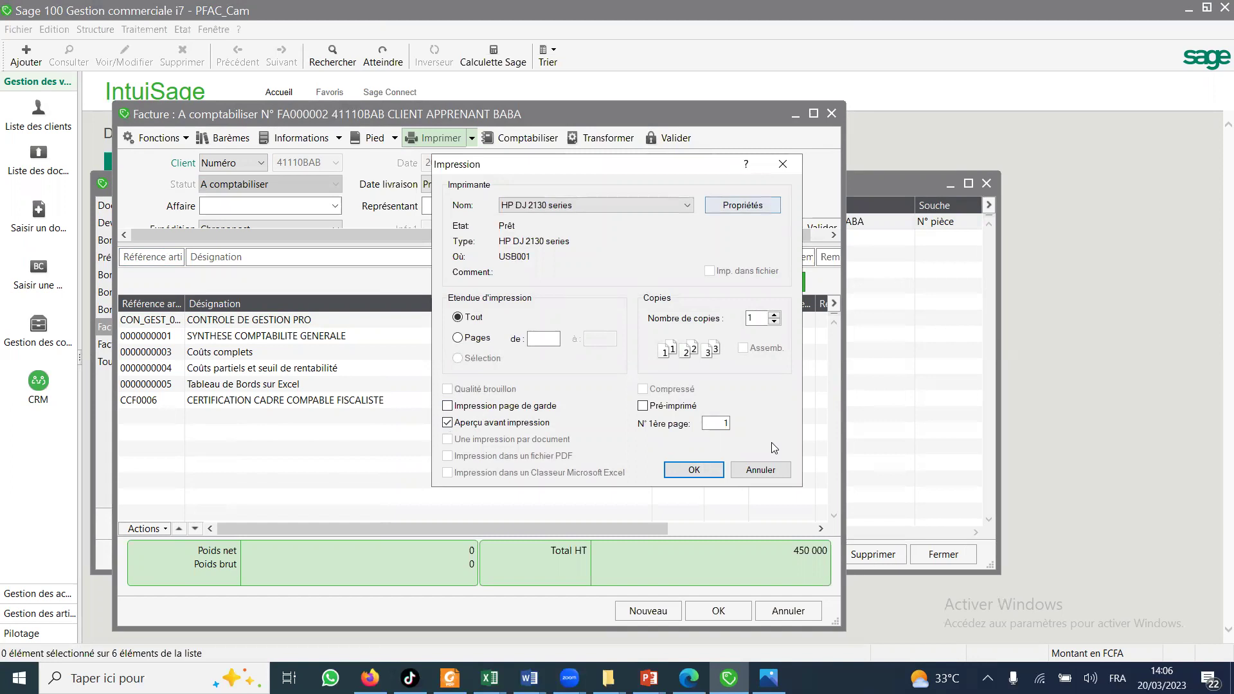
click(760, 470)
Preview the invoice with the "Facture rupture BL" model and "Rupture n° pièce du BL" enabled, and check the lines and totals per delivery note.
click(437, 137)
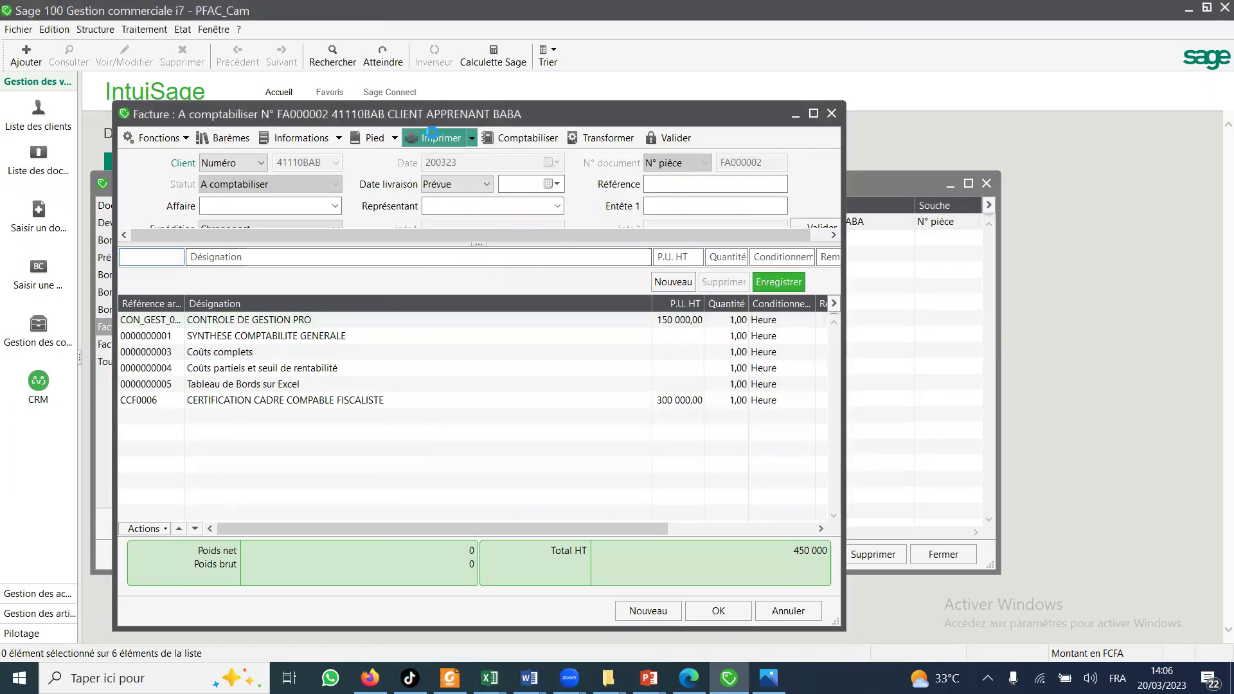
click(193, 99)
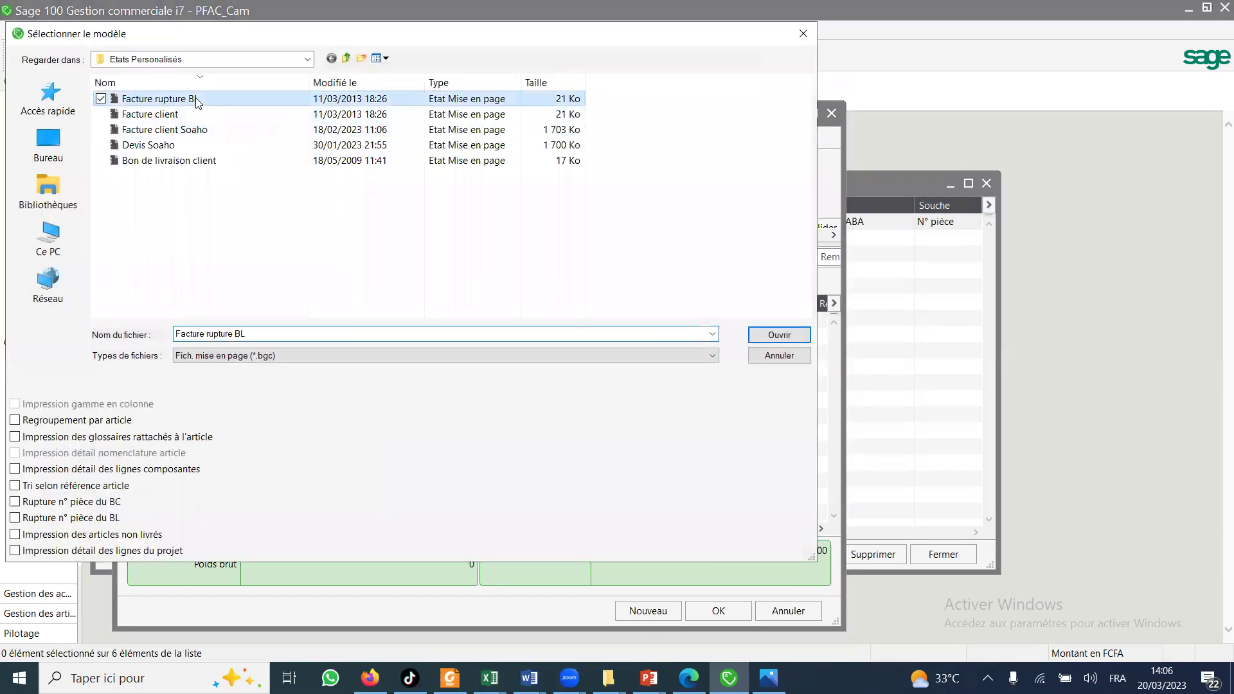
click(16, 519)
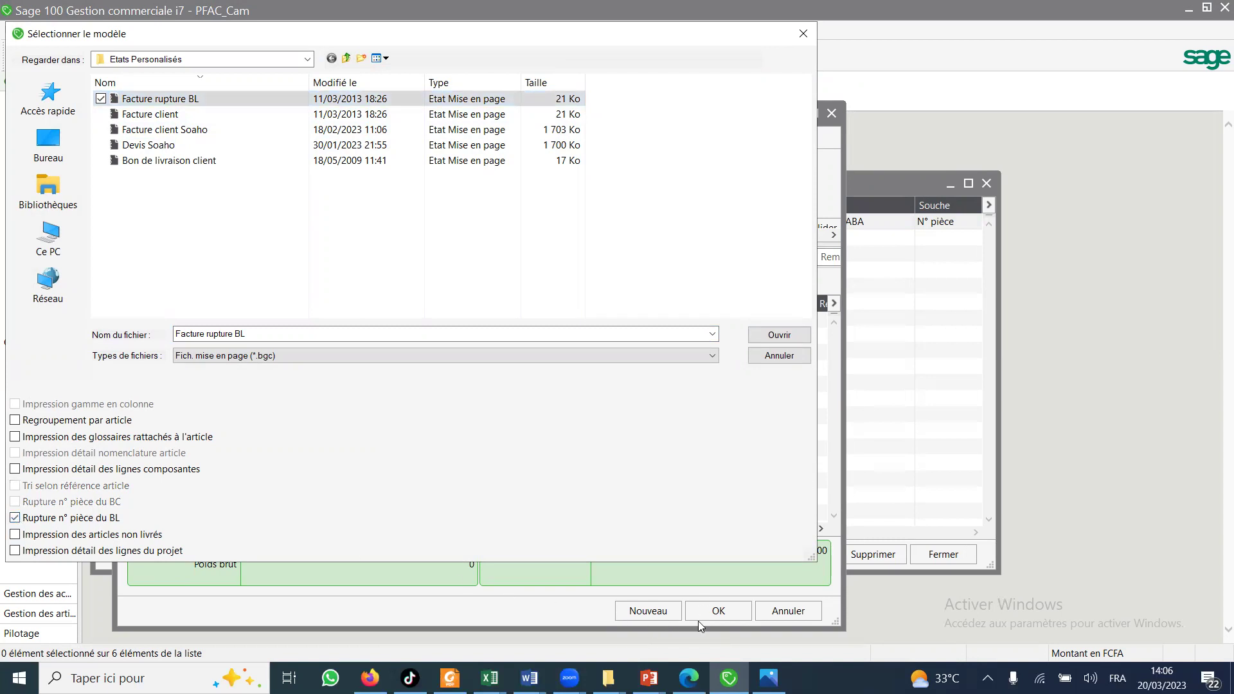
click(785, 341)
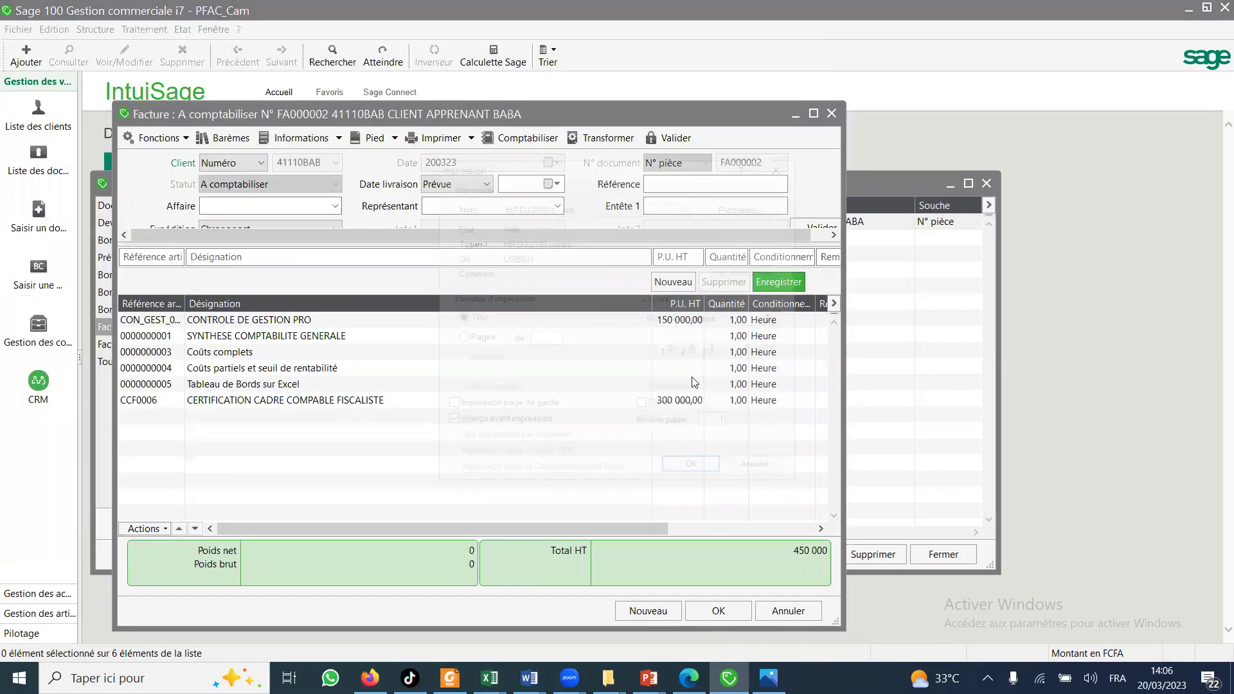
click(691, 464)
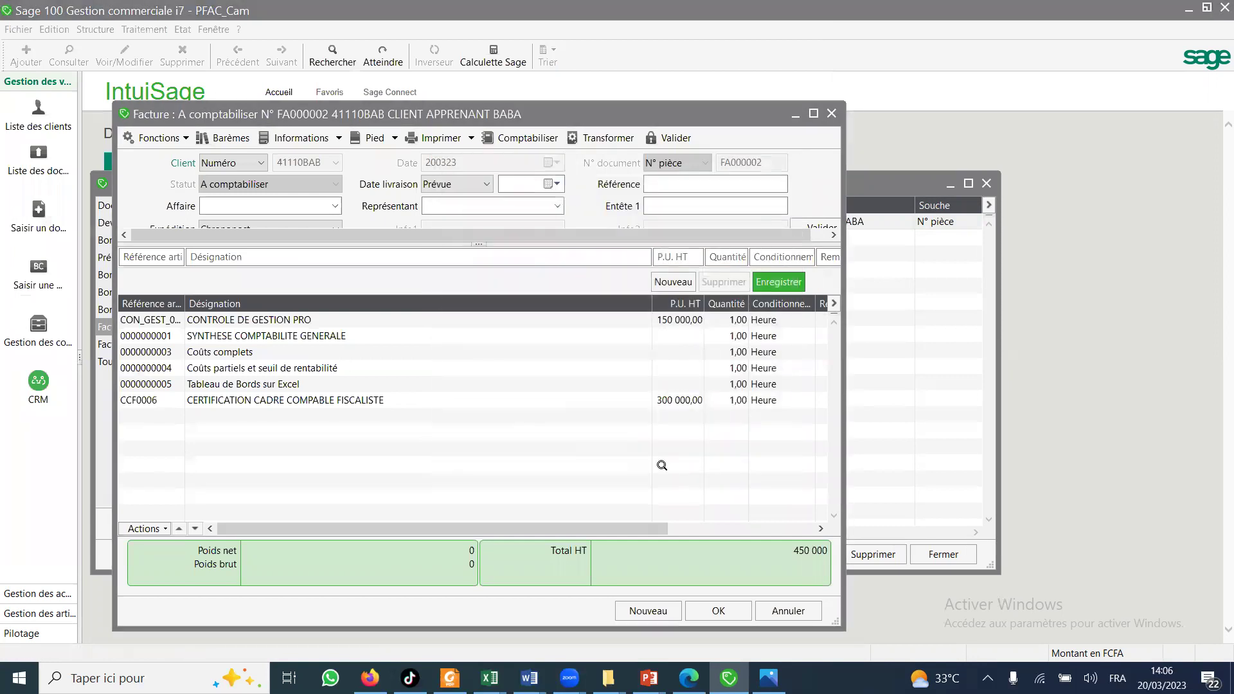
click(545, 359)
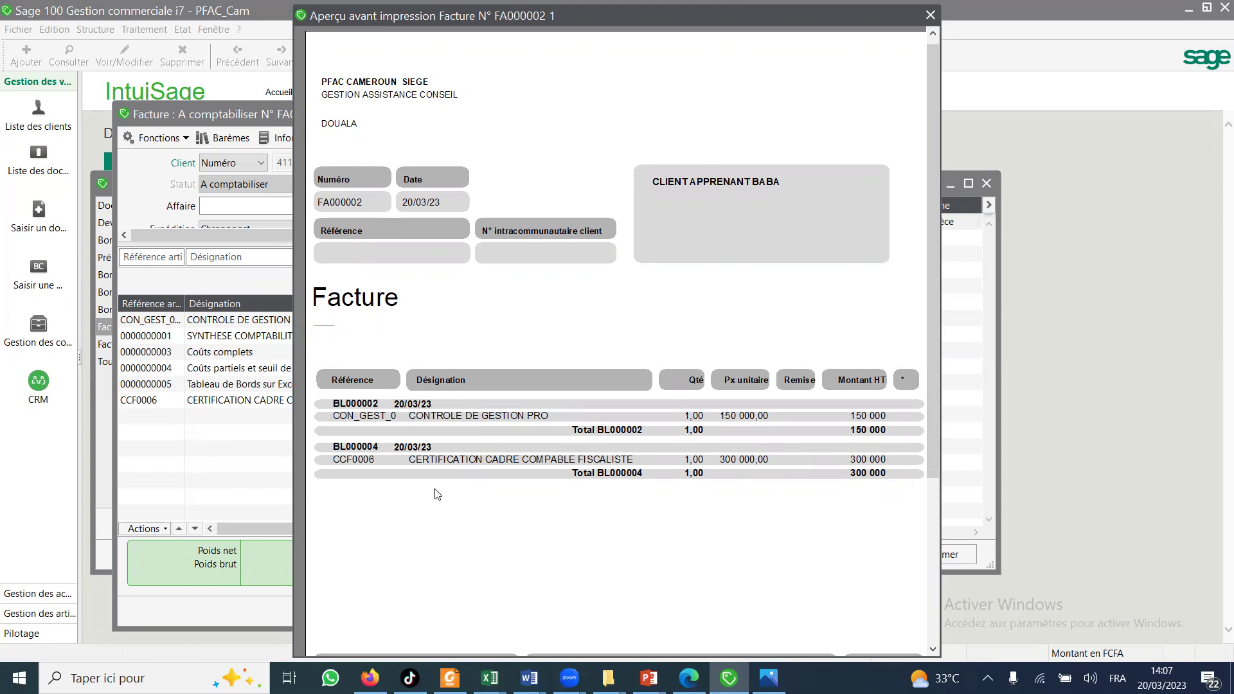
scroll(707, 319, down, 1)
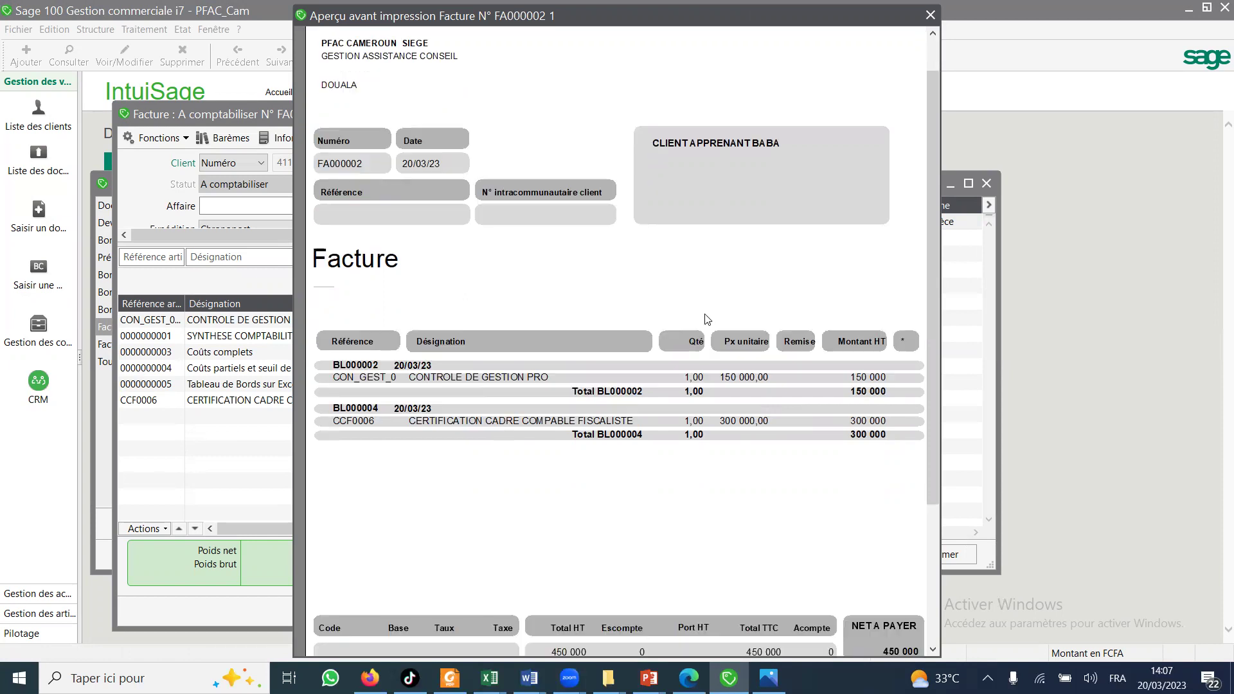
scroll(707, 320, down, 4)
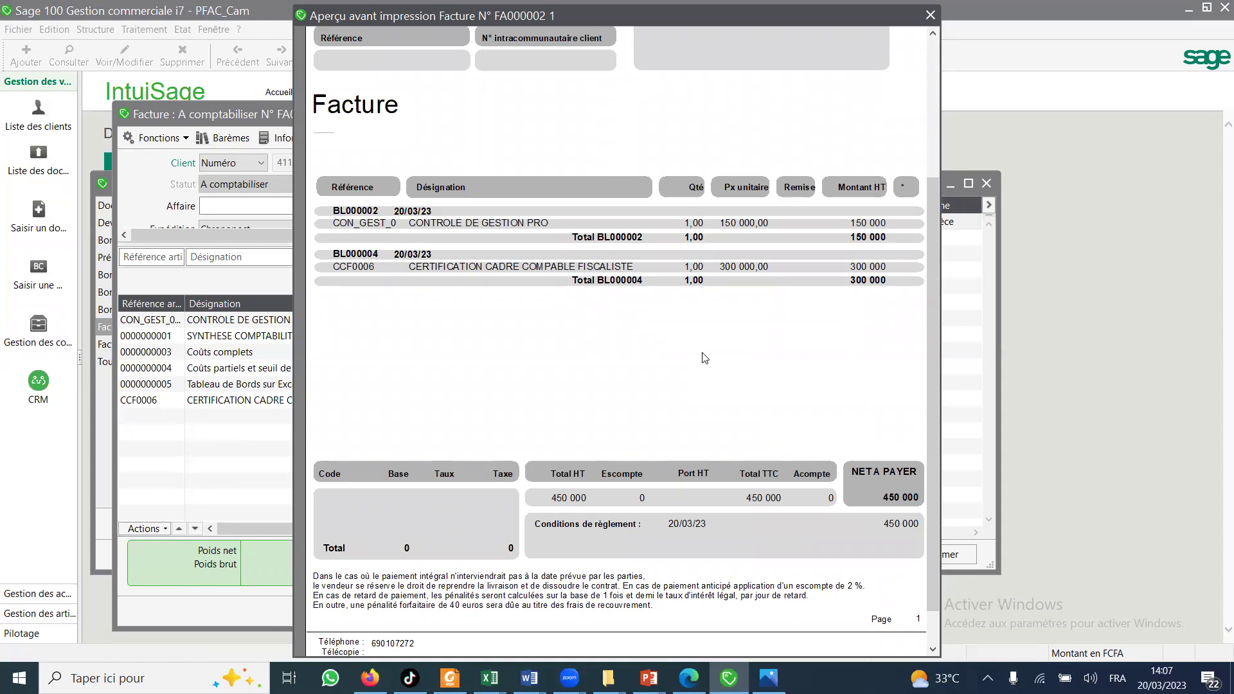
scroll(705, 358, up, 3)
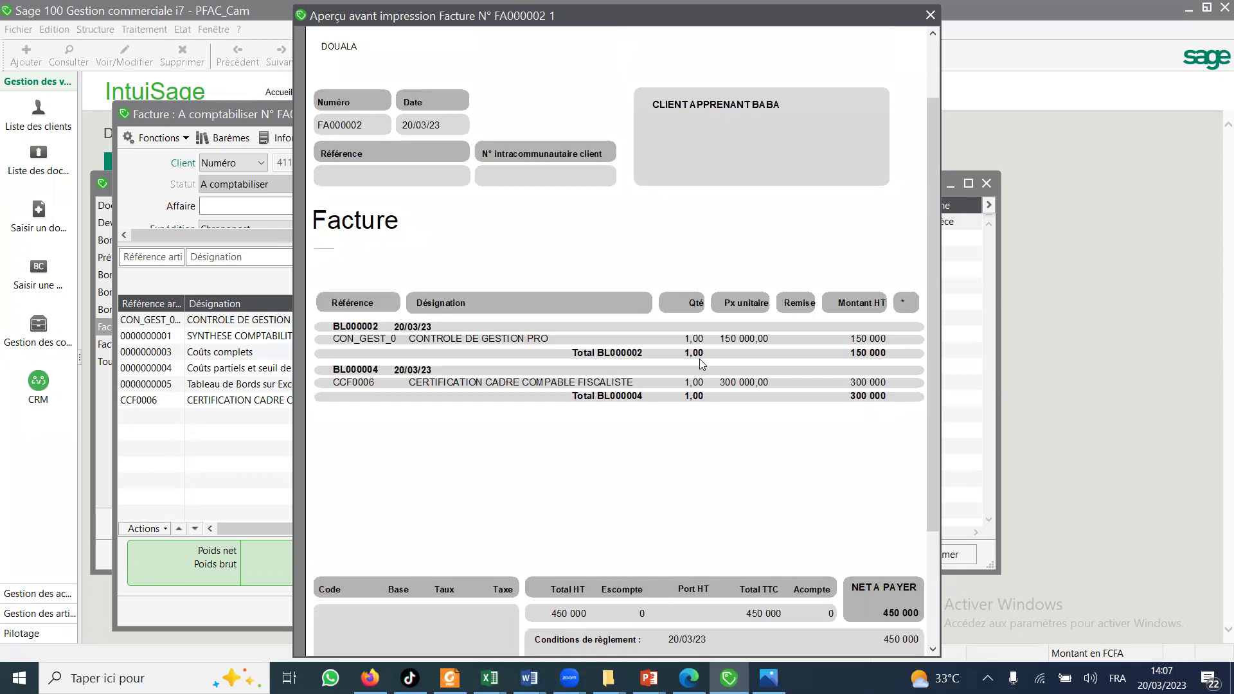